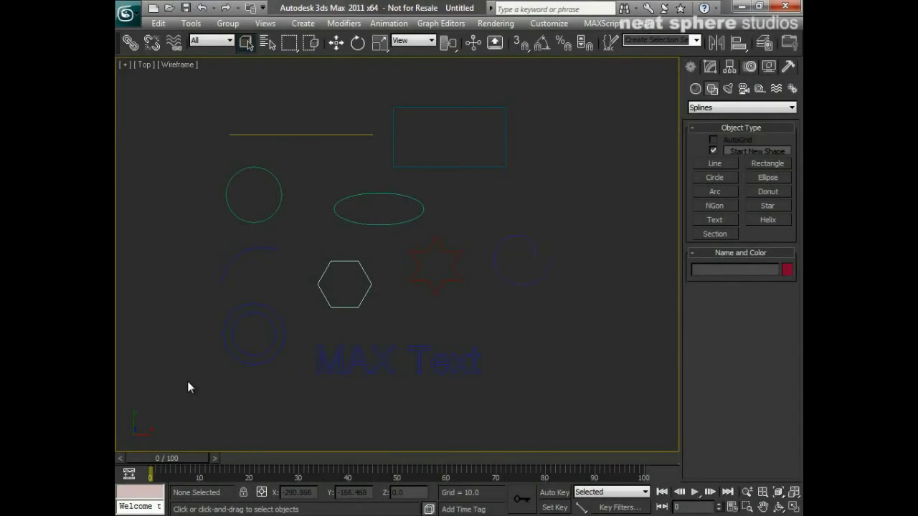
Select all the shapes in the Top view, then clear the selection and maximize the Perspective viewport.
{"action": "left_click_drag", "start_coordinate": [187, 381], "coordinate": [571, 115]}
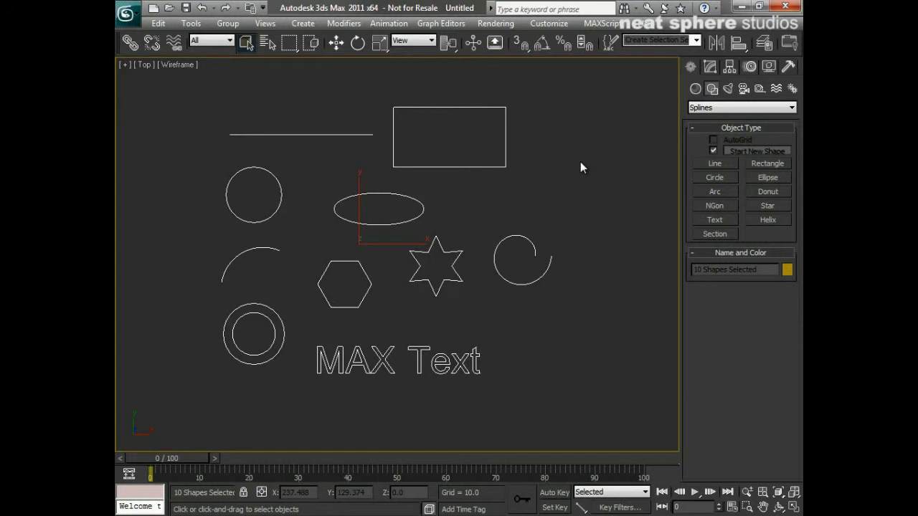
{"action": "left_click", "coordinate": [794, 507]}
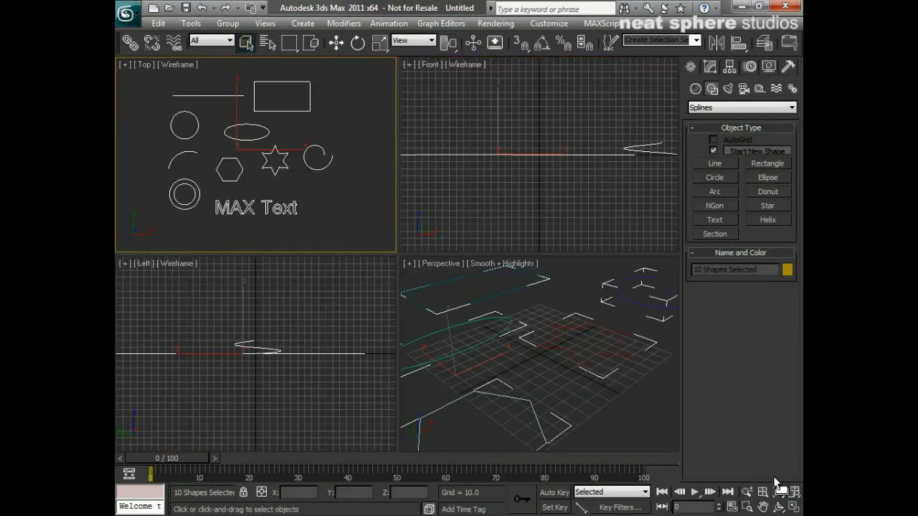
{"action": "left_click", "coordinate": [794, 507]}
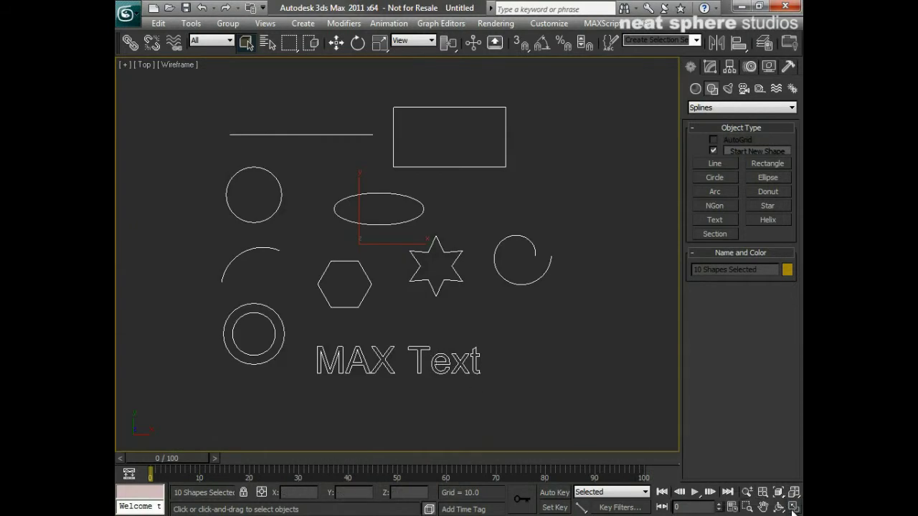
{"action": "left_click", "coordinate": [794, 507]}
{"action": "left_click", "coordinate": [574, 405]}
{"action": "left_click", "coordinate": [794, 506]}
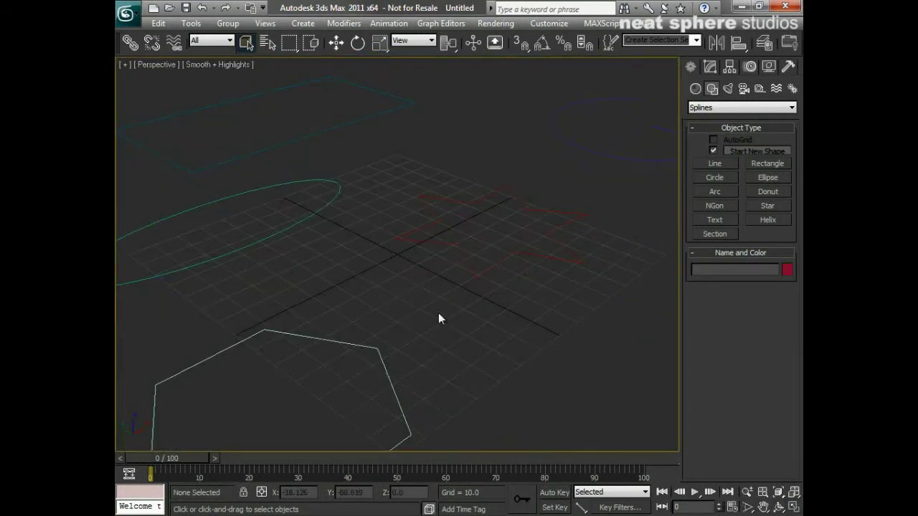
Hide the grid in the Perspective viewport and bring the spline shapes into view.
{"action": "key", "text": "alt+z"}
{"action": "left_click_drag", "start_coordinate": [351, 203], "coordinate": [341, 285]}
{"action": "key", "text": "g"}
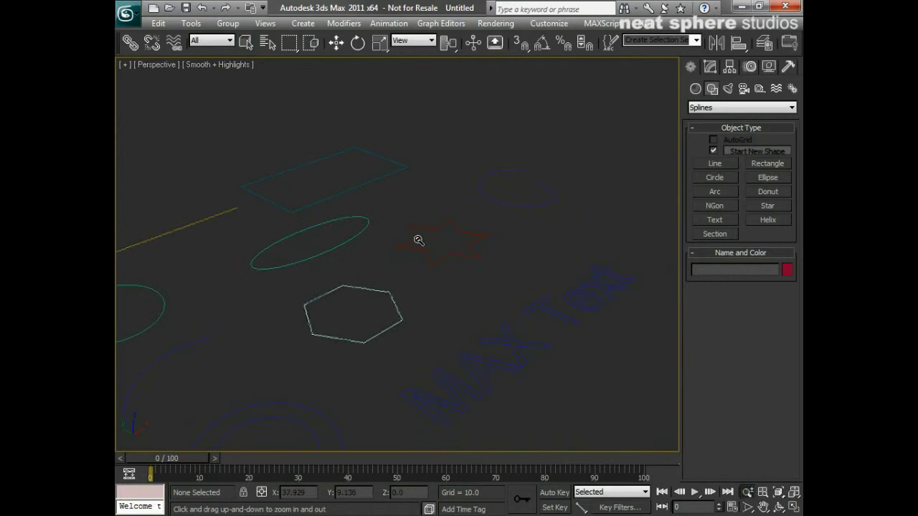
{"action": "left_click_drag", "start_coordinate": [429, 214], "coordinate": [410, 276]}
{"action": "right_click", "coordinate": [410, 277]}
Select all the shapes and display the Perspective viewport in wireframe.
{"action": "left_click_drag", "start_coordinate": [521, 143], "coordinate": [197, 405]}
{"action": "mouse_move", "coordinate": [594, 310]}
{"action": "middle_mouse_down", "text": "alt"}
{"action": "mouse_move", "coordinate": [447, 337]}
{"action": "mouse_move", "coordinate": [420, 375]}
{"action": "mouse_move", "coordinate": [452, 375]}
{"action": "mouse_move", "coordinate": [513, 347]}
{"action": "mouse_move", "coordinate": [545, 289]}
{"action": "mouse_move", "coordinate": [537, 239]}
{"action": "mouse_move", "coordinate": [516, 296]}
{"action": "mouse_move", "coordinate": [383, 307]}
{"action": "mouse_move", "coordinate": [484, 308]}
{"action": "mouse_move", "coordinate": [575, 294]}
{"action": "mouse_move", "coordinate": [567, 283]}
{"action": "mouse_move", "coordinate": [564, 322]}
{"action": "mouse_move", "coordinate": [494, 334]}
{"action": "mouse_move", "coordinate": [413, 318]}
{"action": "mouse_move", "coordinate": [400, 291]}
{"action": "middle_mouse_up", "text": "alt"}
{"action": "key", "text": "F3"}
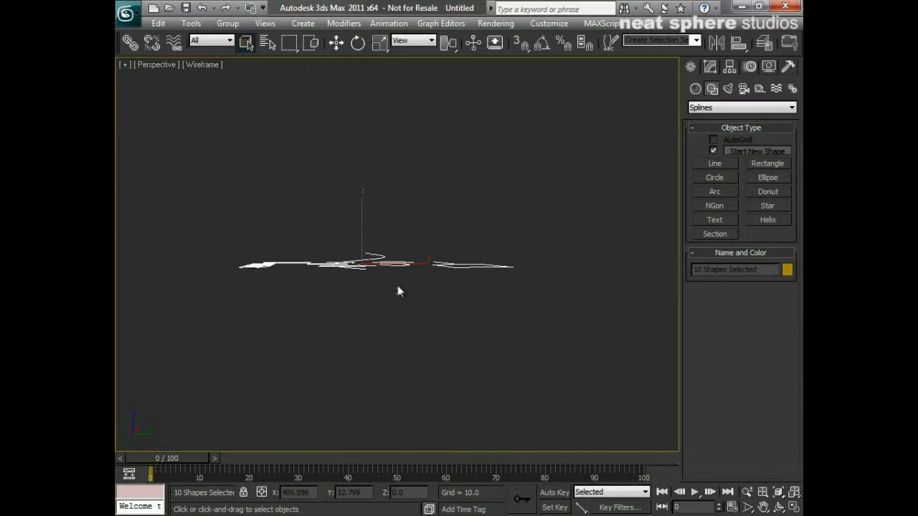
{"action": "middle_click_drag", "start_coordinate": [344, 288], "coordinate": [445, 337], "text": "alt"}
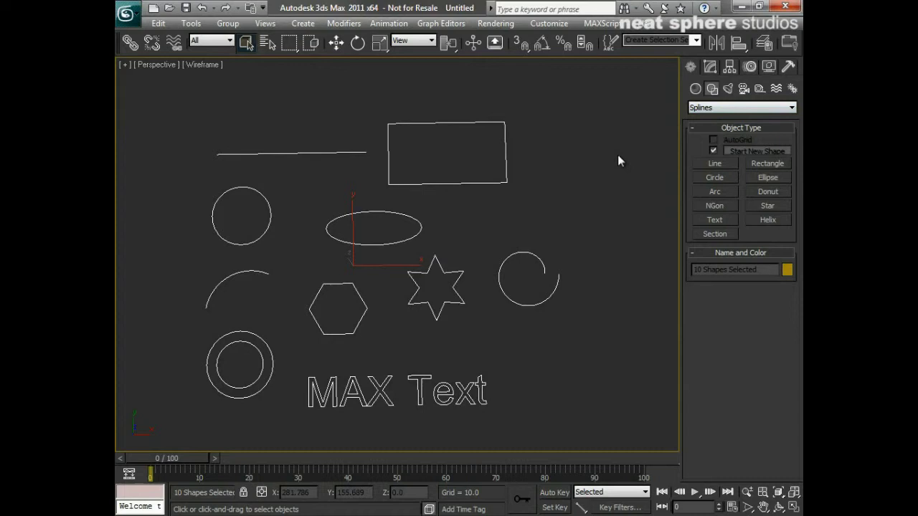
Select the straight line and examine its modifiable settings.
{"action": "left_click", "coordinate": [317, 193]}
{"action": "left_click", "coordinate": [327, 151]}
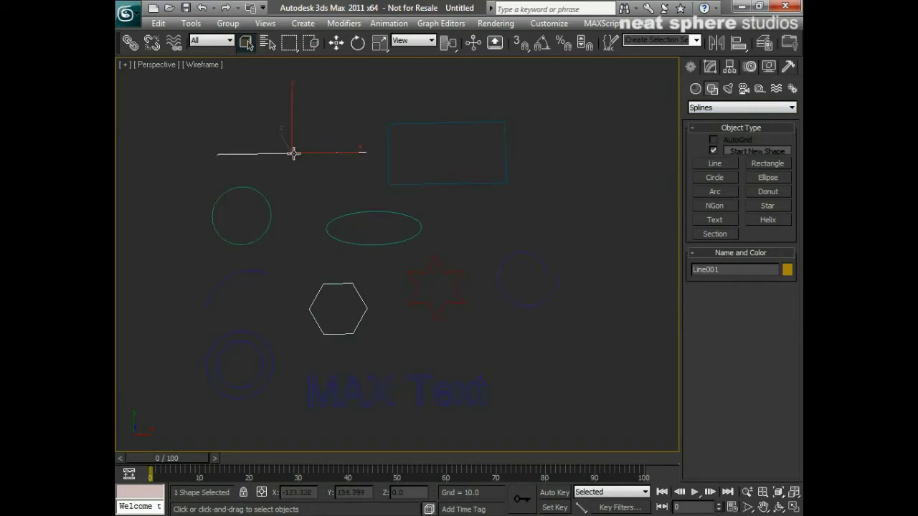
{"action": "left_click", "coordinate": [712, 66]}
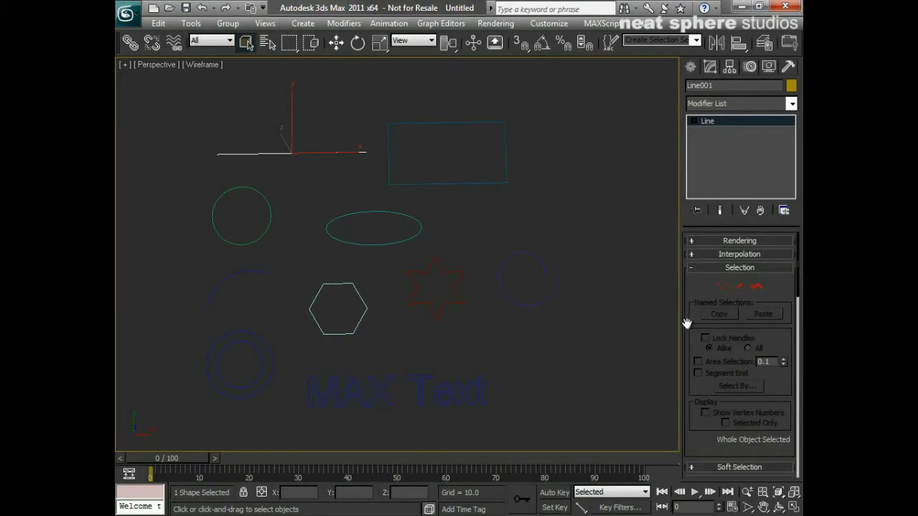
{"action": "mouse_move", "coordinate": [687, 325]}
{"action": "left_mouse_down"}
{"action": "mouse_move", "coordinate": [695, 234]}
{"action": "mouse_move", "coordinate": [694, 314]}
{"action": "left_mouse_up"}
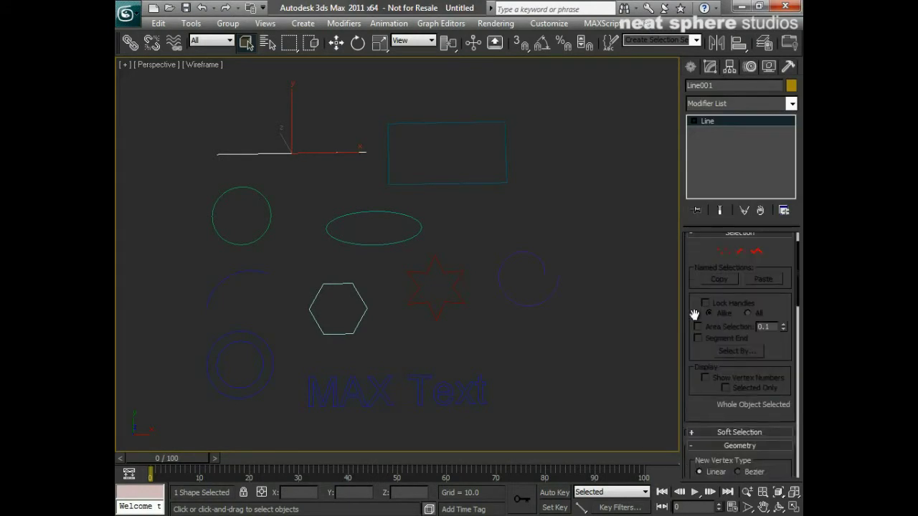
Set the rectangle's length to 98.234, its width to 119.359 and its corner radius to 17.73.
{"action": "left_click_drag", "start_coordinate": [499, 134], "coordinate": [493, 140]}
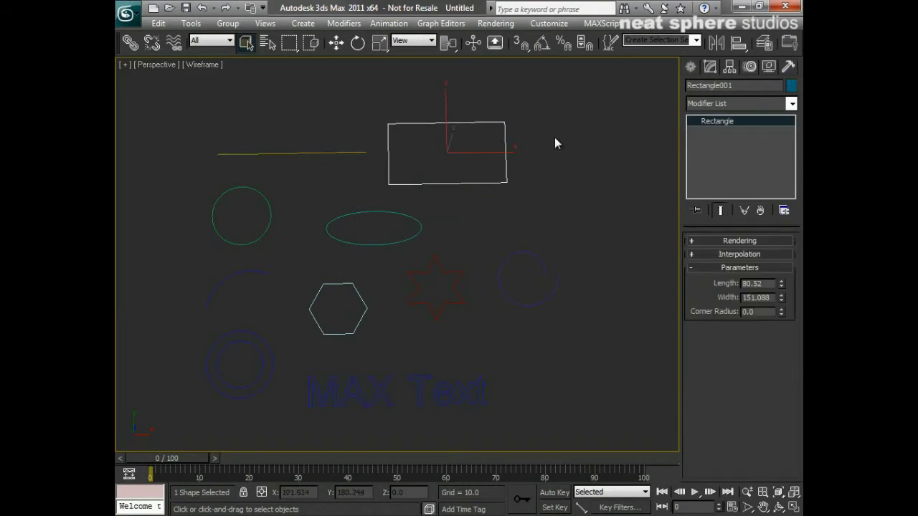
{"action": "middle_click_drag", "start_coordinate": [457, 173], "coordinate": [480, 215], "text": "alt"}
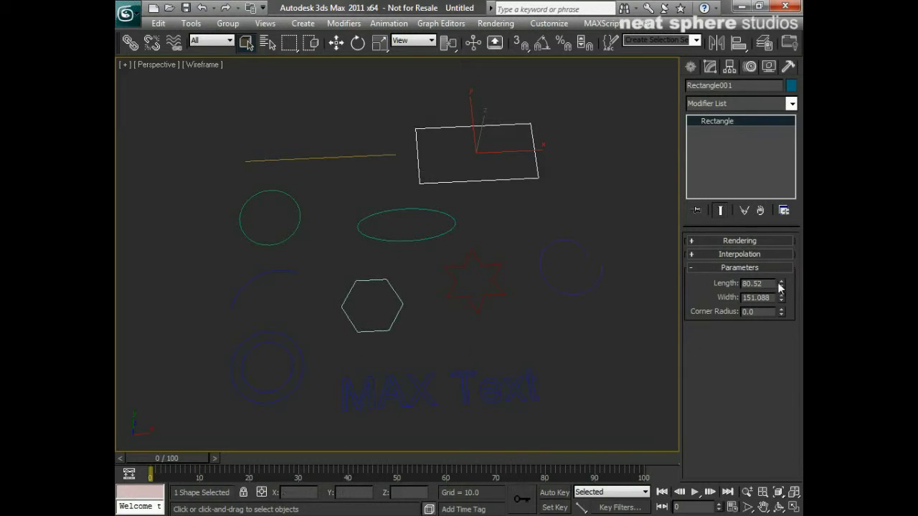
{"action": "left_click_drag", "start_coordinate": [780, 287], "coordinate": [777, 267]}
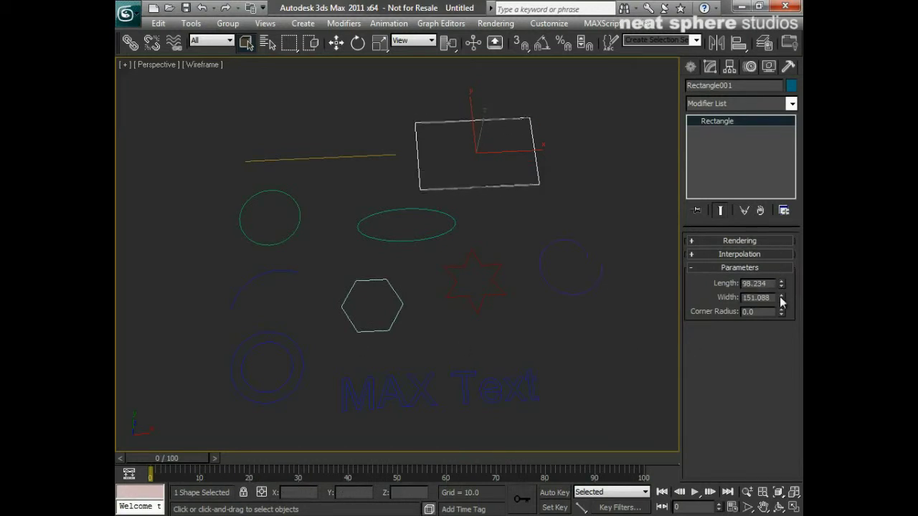
{"action": "left_click_drag", "start_coordinate": [780, 302], "coordinate": [659, 515]}
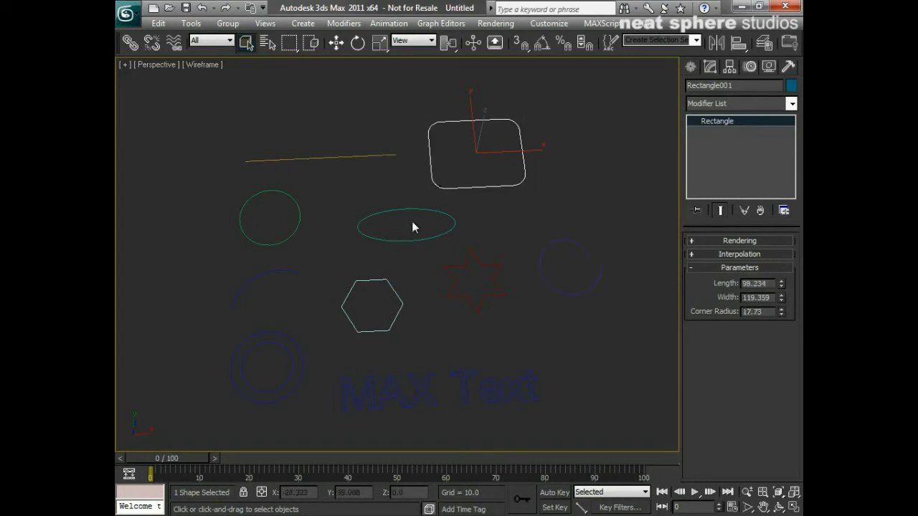
Set the ellipse's length to 70.785 and width to 135.78, and slightly enlarge the circle's radius.
{"action": "mouse_move", "coordinate": [436, 201]}
{"action": "middle_mouse_down", "text": "alt"}
{"action": "mouse_move", "coordinate": [432, 233]}
{"action": "mouse_move", "coordinate": [435, 187]}
{"action": "middle_mouse_up", "text": "alt"}
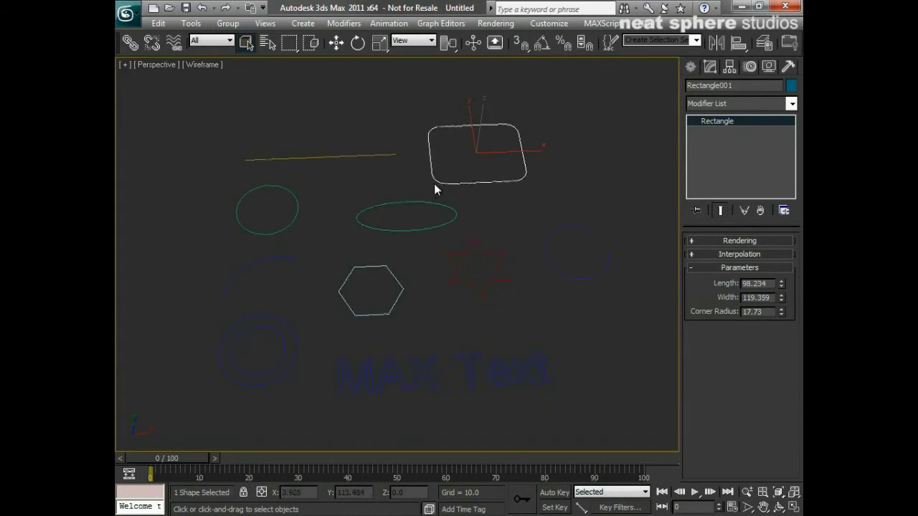
{"action": "left_click_drag", "start_coordinate": [454, 189], "coordinate": [443, 227]}
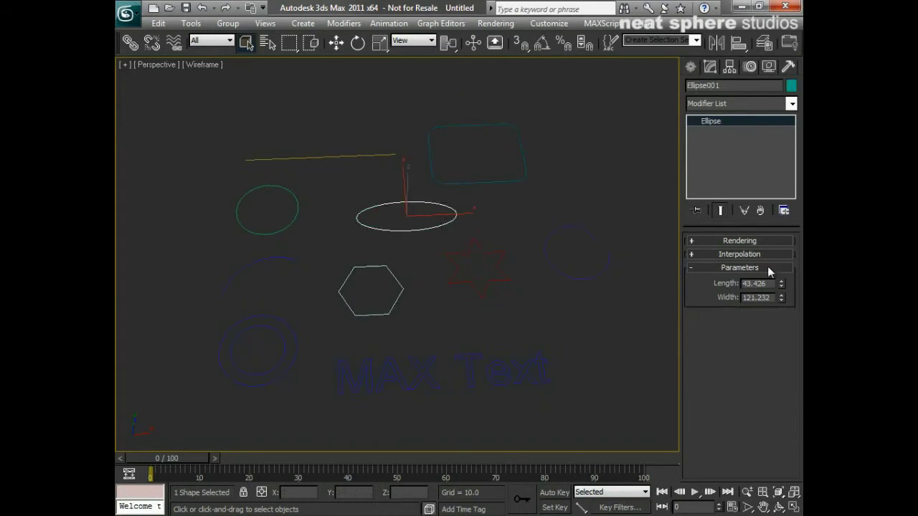
{"action": "left_click_drag", "start_coordinate": [781, 284], "coordinate": [759, 246]}
{"action": "mouse_move", "coordinate": [784, 301]}
{"action": "left_mouse_down"}
{"action": "mouse_move", "coordinate": [784, 267]}
{"action": "mouse_move", "coordinate": [784, 294]}
{"action": "left_mouse_up"}
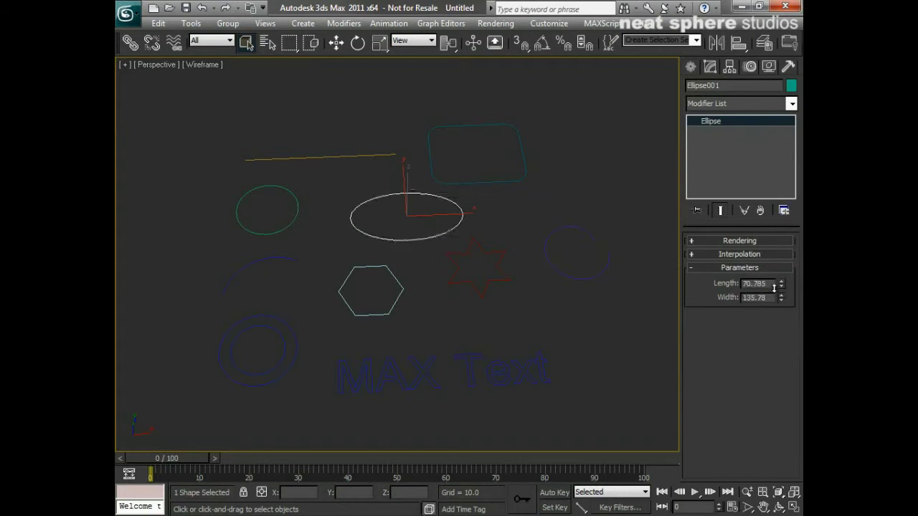
{"action": "left_click", "coordinate": [282, 206]}
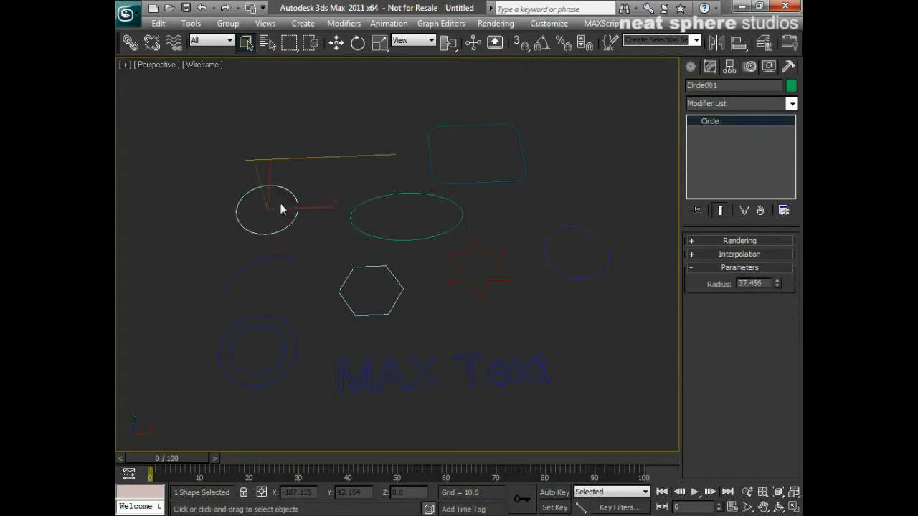
{"action": "left_click_drag", "start_coordinate": [780, 287], "coordinate": [762, 281]}
Set the arc's radius to 40.668, its From angle to 0 and its To angle to 182.294.
{"action": "left_click", "coordinate": [284, 272]}
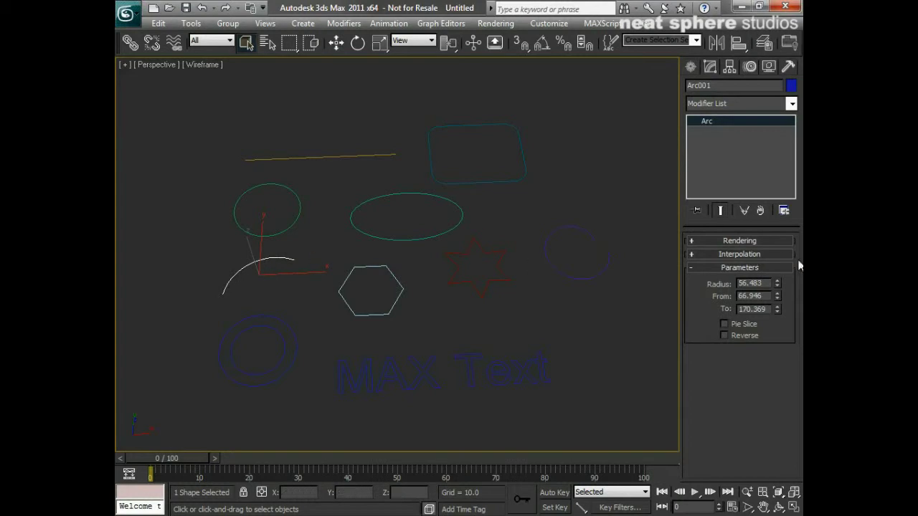
{"action": "left_click_drag", "start_coordinate": [777, 286], "coordinate": [771, 362]}
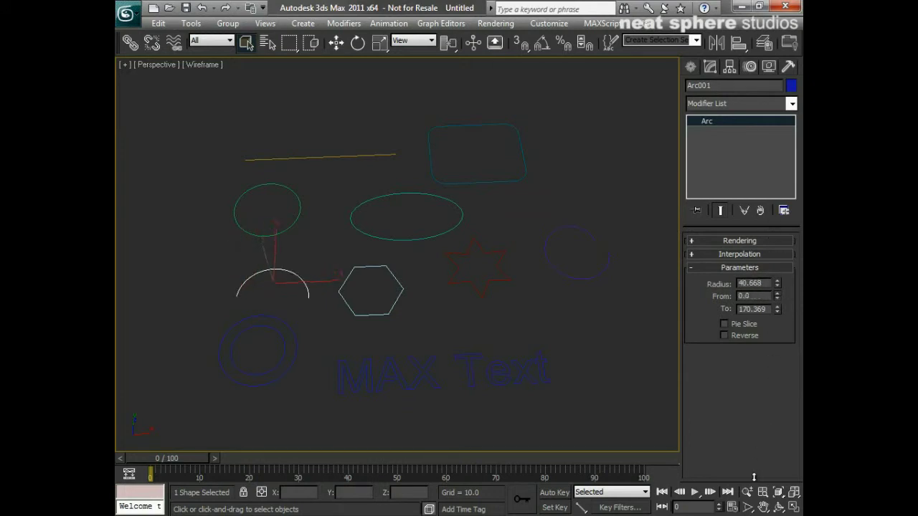
{"action": "mouse_move", "coordinate": [780, 311]}
{"action": "left_mouse_down"}
{"action": "mouse_move", "coordinate": [779, 233]}
{"action": "mouse_move", "coordinate": [774, 356]}
{"action": "mouse_move", "coordinate": [774, 306]}
{"action": "left_mouse_up"}
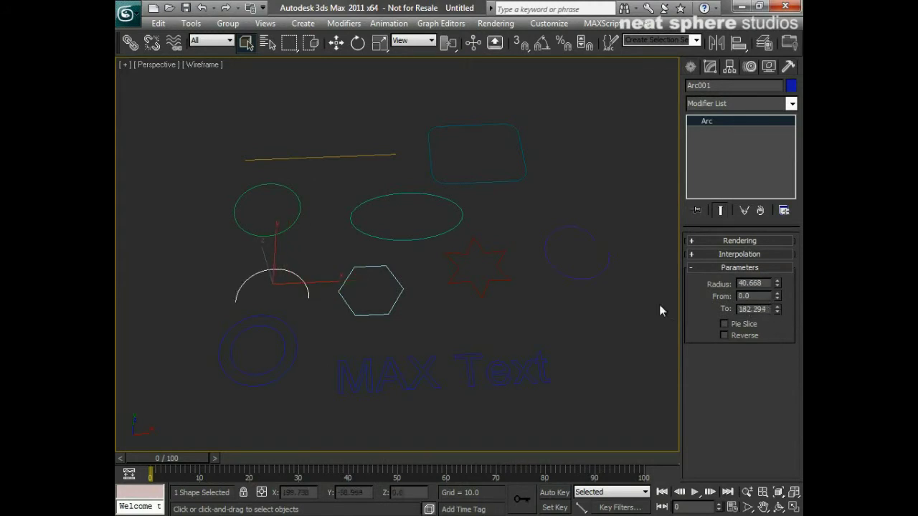
Set the hexagon's radius to 42.214 and try it with 24 and 8 sides.
{"action": "left_click", "coordinate": [399, 294]}
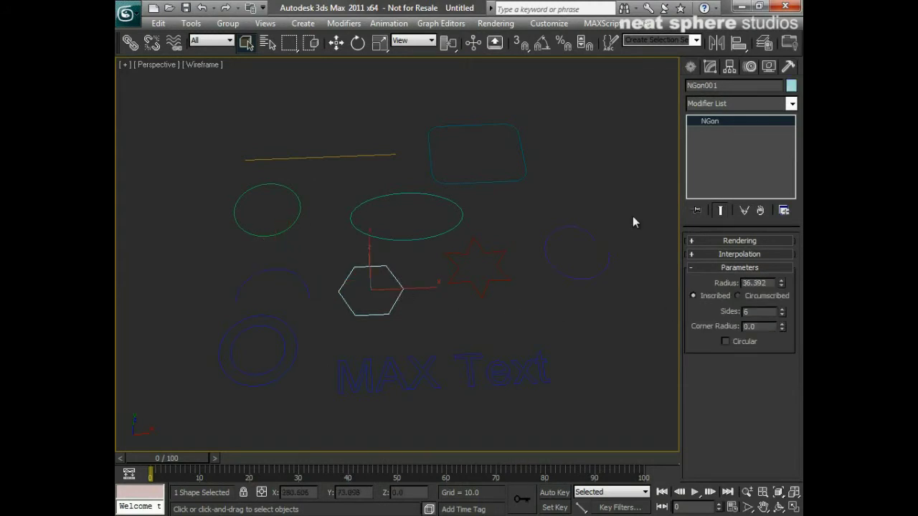
{"action": "left_click_drag", "start_coordinate": [781, 284], "coordinate": [766, 270]}
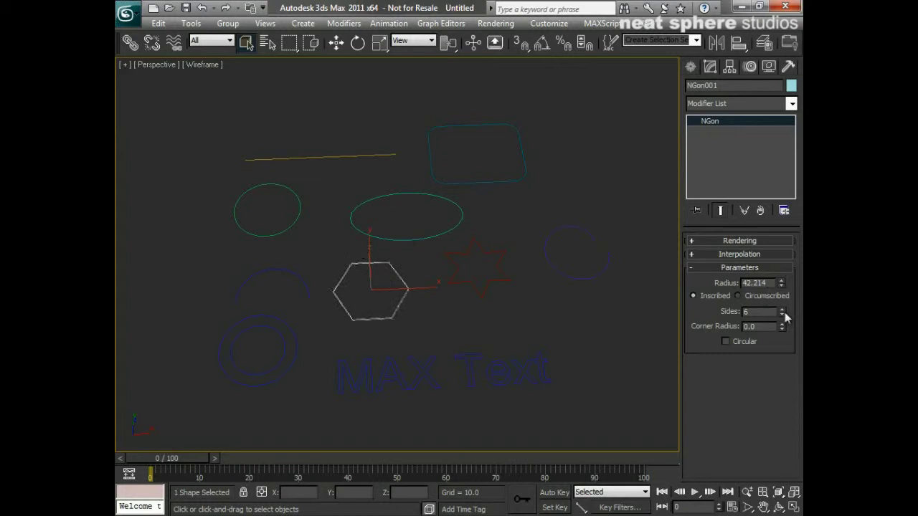
{"action": "left_click_drag", "start_coordinate": [786, 317], "coordinate": [782, 283]}
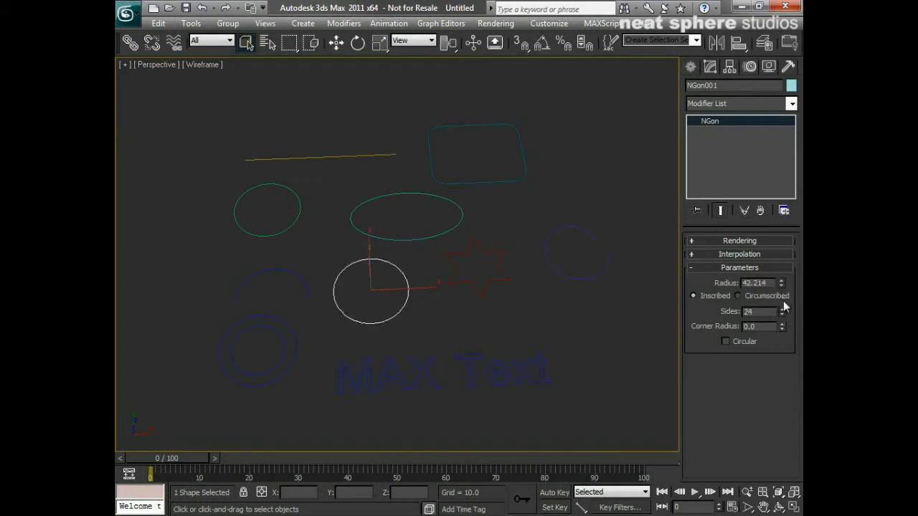
{"action": "left_click_drag", "start_coordinate": [783, 317], "coordinate": [781, 326]}
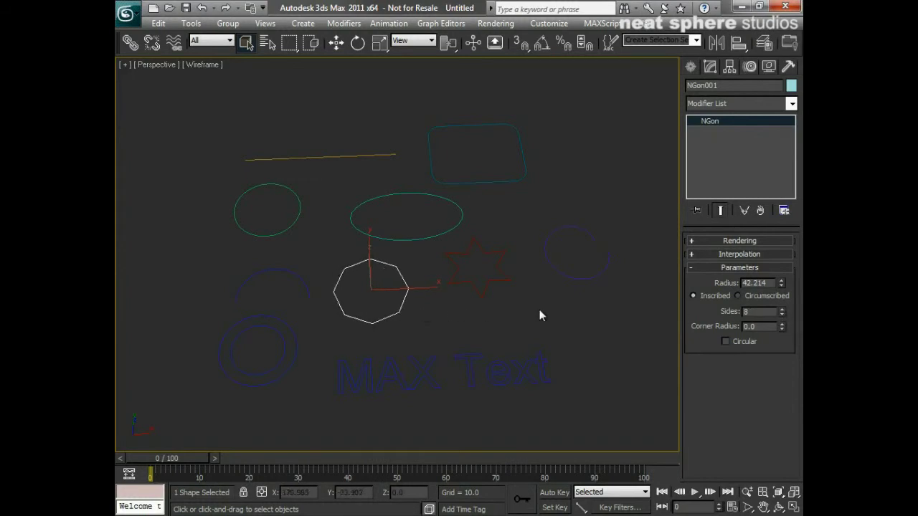
Set the polygon to 6 sides and give it a corner radius of 12.84.
{"action": "left_click", "coordinate": [782, 310]}
{"action": "left_click", "coordinate": [782, 314]}
{"action": "left_click", "coordinate": [782, 314]}
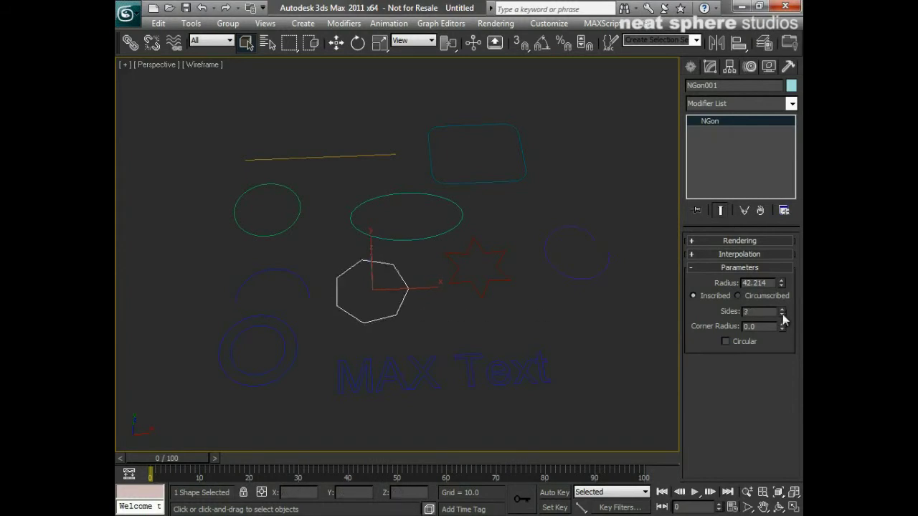
{"action": "left_click_drag", "start_coordinate": [783, 319], "coordinate": [785, 327]}
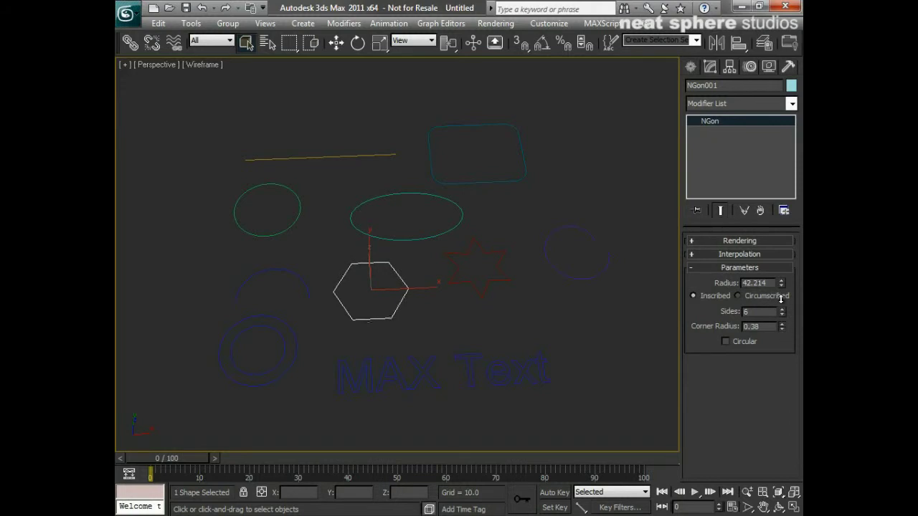
{"action": "left_click_drag", "start_coordinate": [763, 278], "coordinate": [758, 270]}
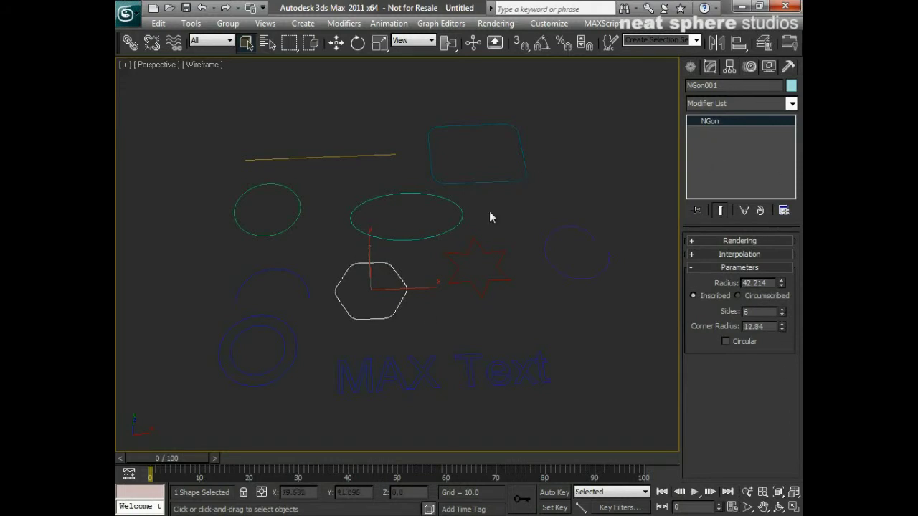
Examine the hexagon's rounded corners up close and from different angles.
{"action": "middle_click_drag", "start_coordinate": [415, 292], "coordinate": [419, 315], "text": "alt"}
{"action": "key", "text": "alt+z"}
{"action": "left_click_drag", "start_coordinate": [419, 312], "coordinate": [420, 283]}
{"action": "middle_click_drag", "start_coordinate": [369, 304], "coordinate": [402, 284]}
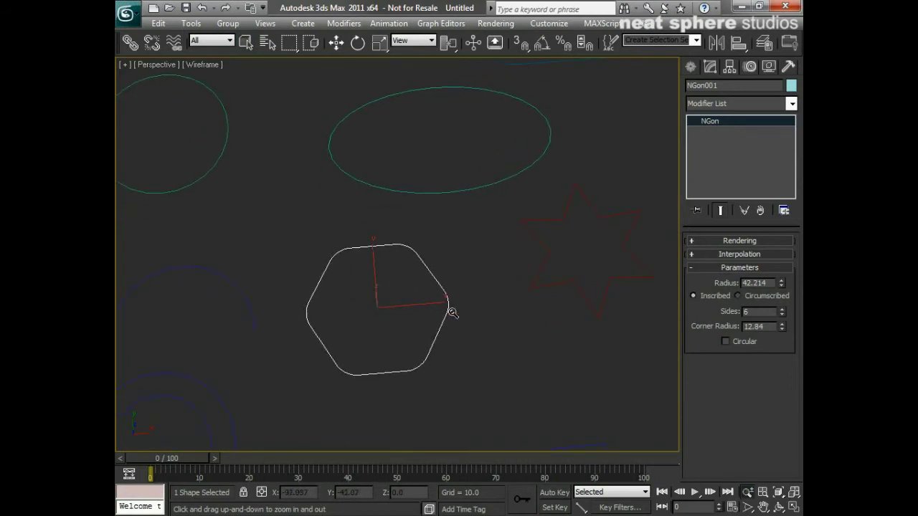
{"action": "middle_click_drag", "start_coordinate": [451, 313], "coordinate": [455, 271], "text": "alt"}
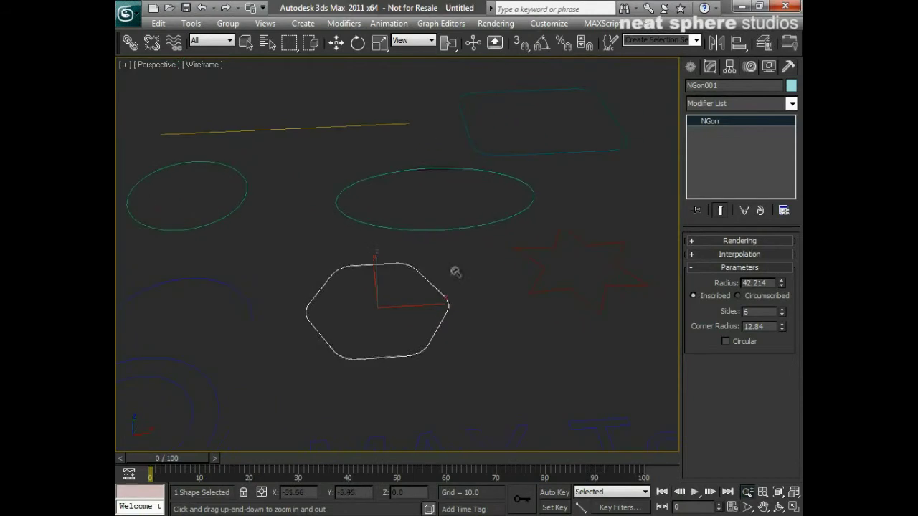
{"action": "left_click_drag", "start_coordinate": [455, 272], "coordinate": [456, 301]}
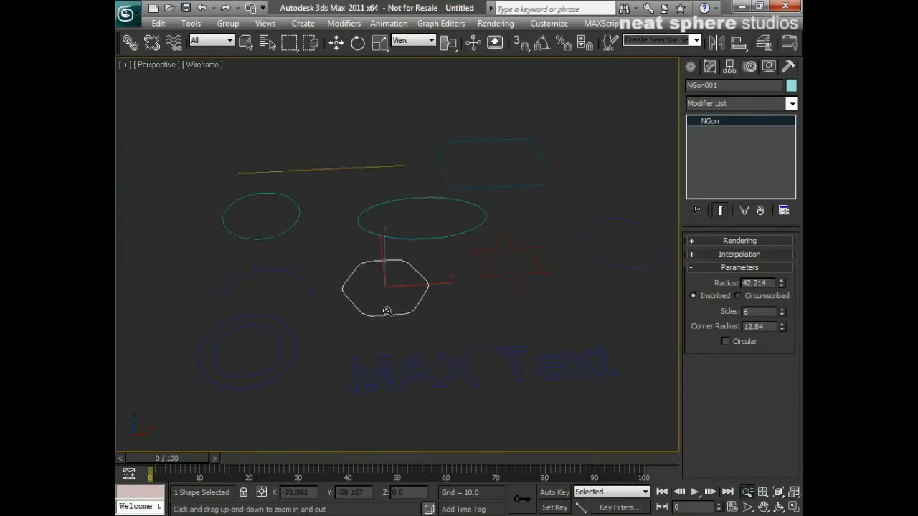
{"action": "middle_click_drag", "start_coordinate": [386, 311], "coordinate": [366, 307]}
{"action": "middle_click_drag", "start_coordinate": [505, 304], "coordinate": [496, 310]}
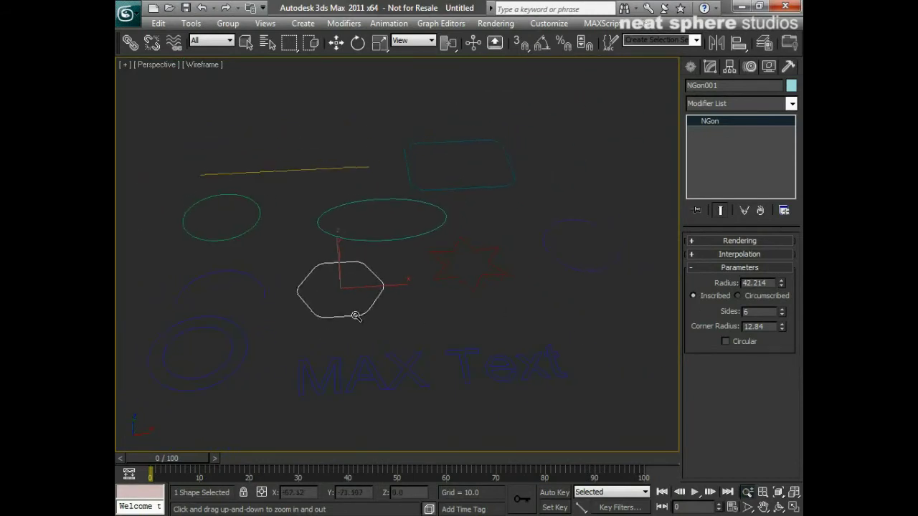
{"action": "right_click", "coordinate": [439, 316]}
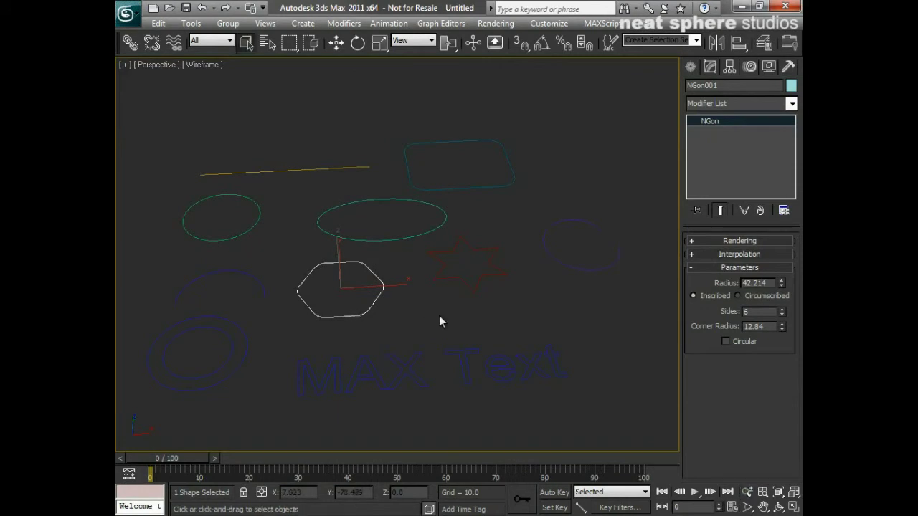
Set the star's Radius 1 to 87.553.
{"action": "left_click", "coordinate": [482, 291]}
{"action": "middle_click_drag", "start_coordinate": [487, 289], "coordinate": [558, 316], "text": "alt"}
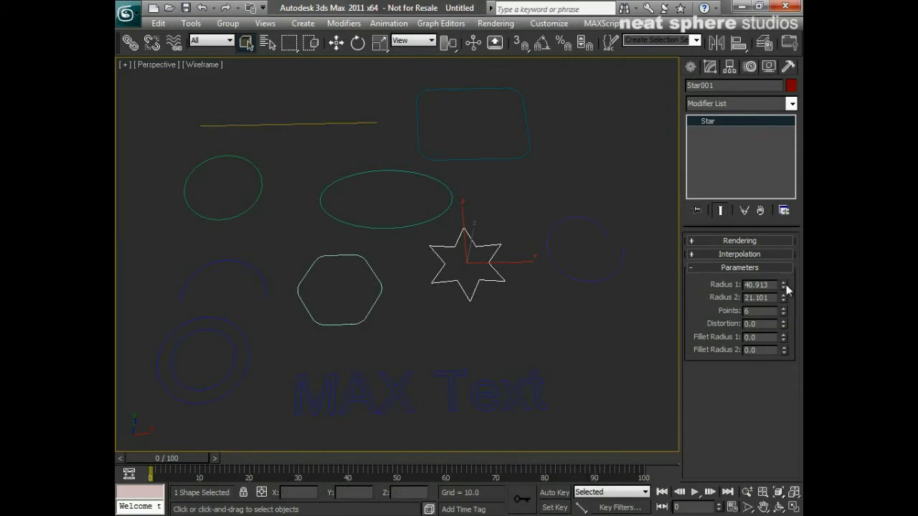
{"action": "left_click_drag", "start_coordinate": [783, 287], "coordinate": [759, 210]}
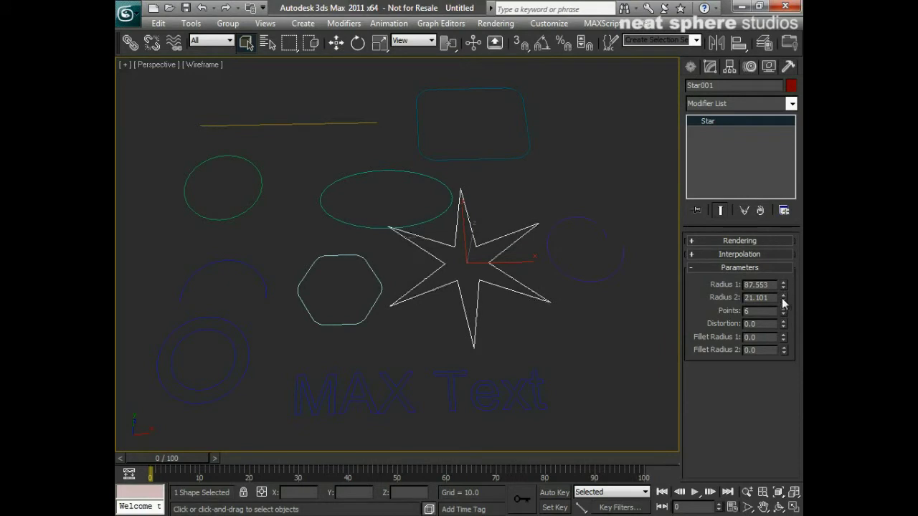
Set the star's Radius 2 to 8.23, its points to 11 and its distortion to 41.86.
{"action": "left_click_drag", "start_coordinate": [784, 303], "coordinate": [752, 338]}
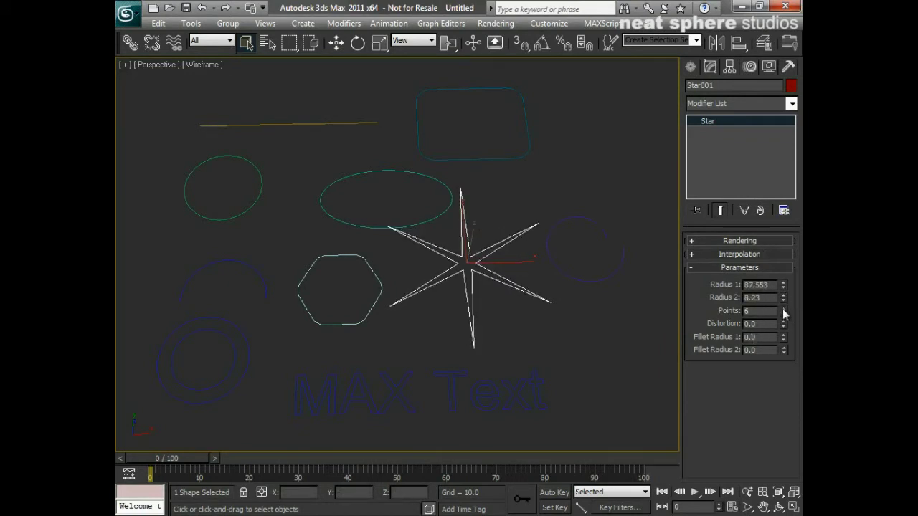
{"action": "left_click_drag", "start_coordinate": [783, 308], "coordinate": [621, 303]}
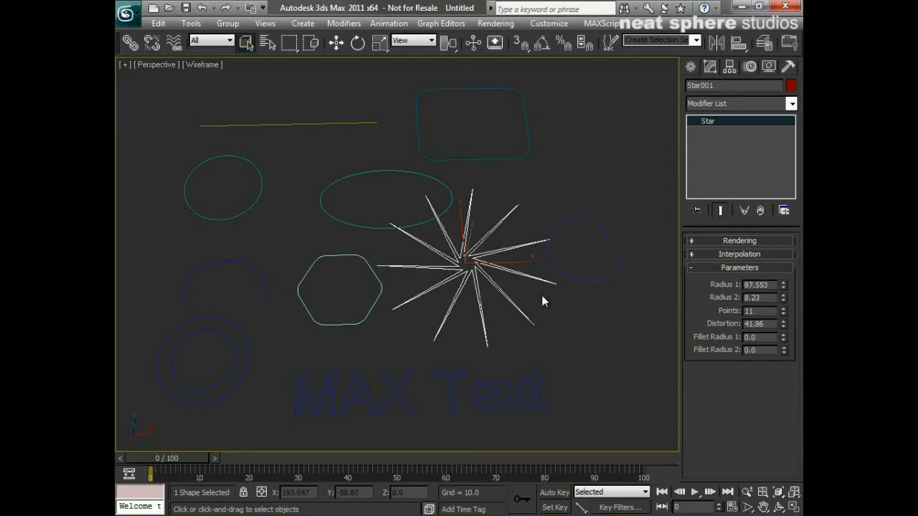
Round the star's tips and inner corners with Fillet Radius 1 at 49.693 and Fillet Radius 2 at 44.78.
{"action": "left_click_drag", "start_coordinate": [784, 340], "coordinate": [560, 478]}
{"action": "middle_click_drag", "start_coordinate": [499, 298], "coordinate": [477, 306]}
{"action": "key", "text": "alt+z"}
{"action": "left_click_drag", "start_coordinate": [489, 298], "coordinate": [498, 263]}
{"action": "middle_click_drag", "start_coordinate": [509, 311], "coordinate": [423, 271]}
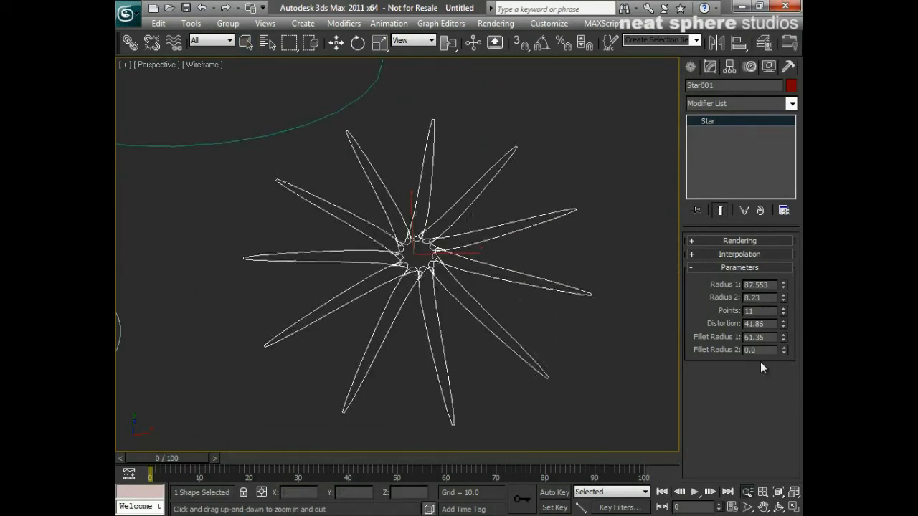
{"action": "left_click_drag", "start_coordinate": [781, 339], "coordinate": [534, 150]}
{"action": "left_click_drag", "start_coordinate": [508, 201], "coordinate": [492, 269]}
{"action": "middle_click_drag", "start_coordinate": [492, 270], "coordinate": [369, 233], "text": "alt"}
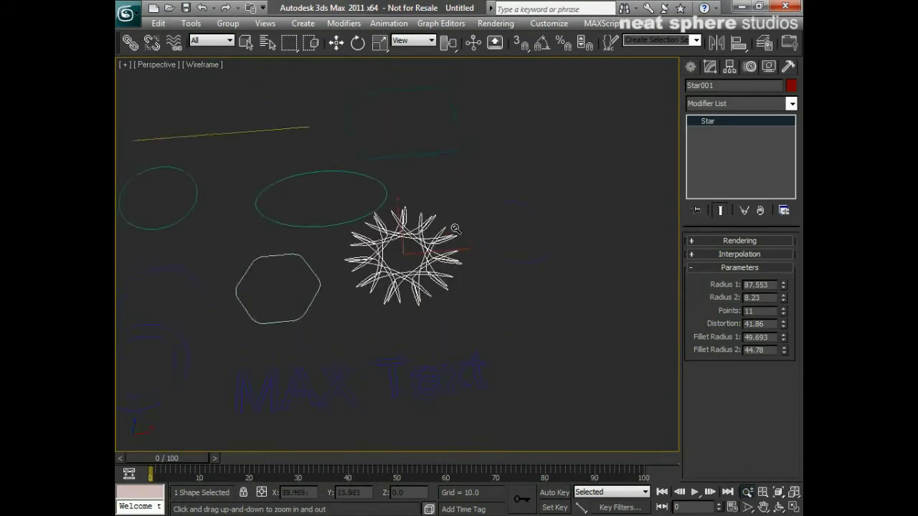
{"action": "left_click_drag", "start_coordinate": [454, 229], "coordinate": [435, 212]}
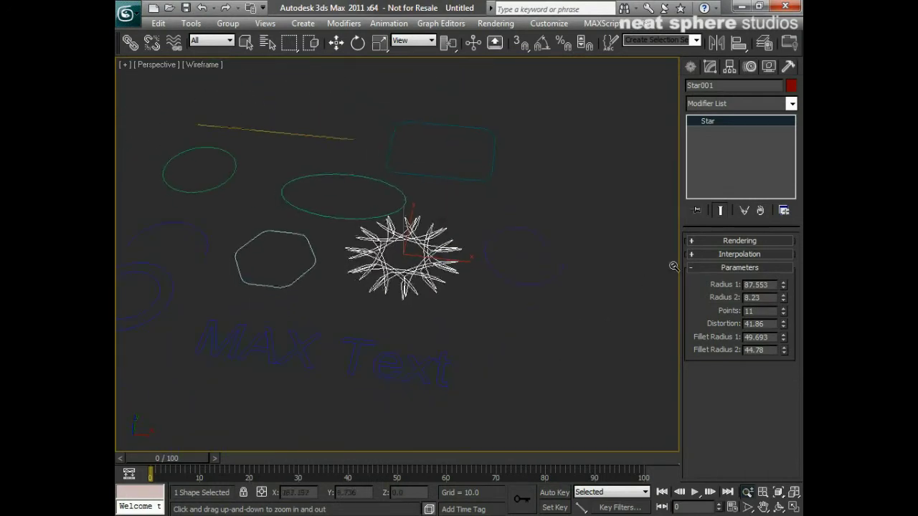
Select the helix beside the star and set its height to 98.415.
{"action": "middle_click_drag", "start_coordinate": [563, 272], "coordinate": [471, 279]}
{"action": "mouse_move", "coordinate": [483, 295]}
{"action": "left_mouse_down"}
{"action": "mouse_move", "coordinate": [484, 283]}
{"action": "mouse_move", "coordinate": [479, 301]}
{"action": "left_mouse_up"}
{"action": "right_click", "coordinate": [482, 283]}
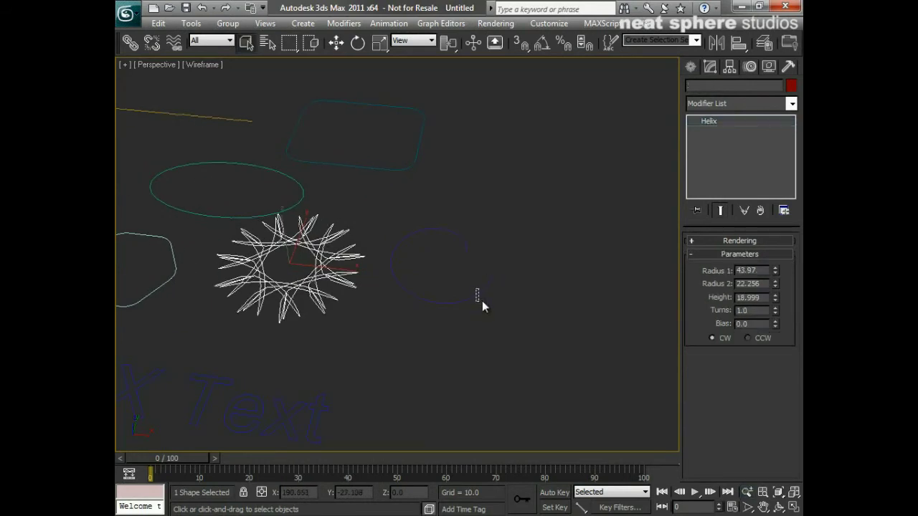
{"action": "left_click", "coordinate": [481, 302]}
{"action": "middle_click_drag", "start_coordinate": [578, 305], "coordinate": [602, 273], "text": "alt"}
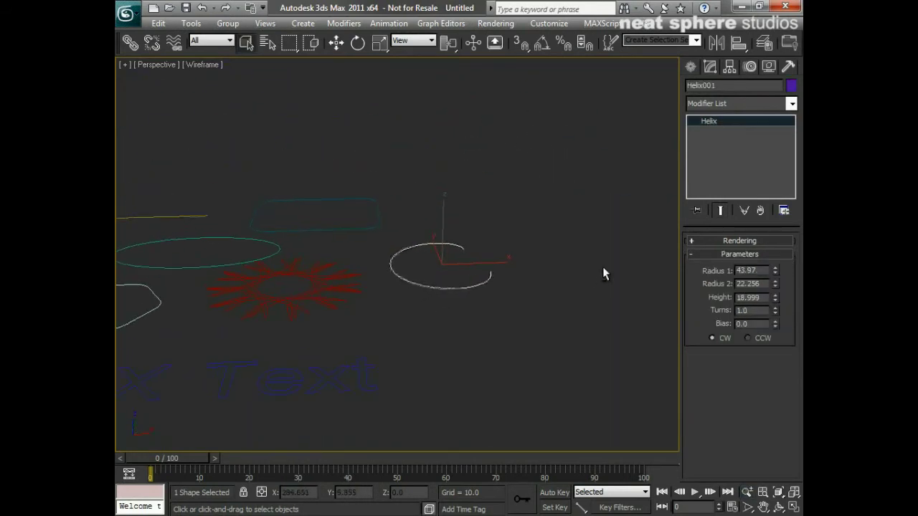
{"action": "left_click_drag", "start_coordinate": [775, 299], "coordinate": [785, 511]}
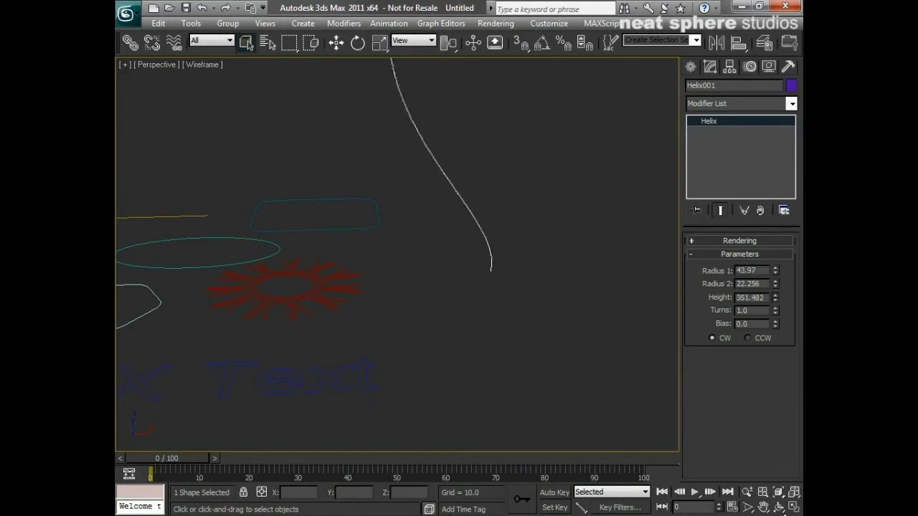
{"action": "left_click_drag", "start_coordinate": [774, 299], "coordinate": [778, 347]}
{"action": "middle_click_drag", "start_coordinate": [591, 340], "coordinate": [563, 351], "text": "alt"}
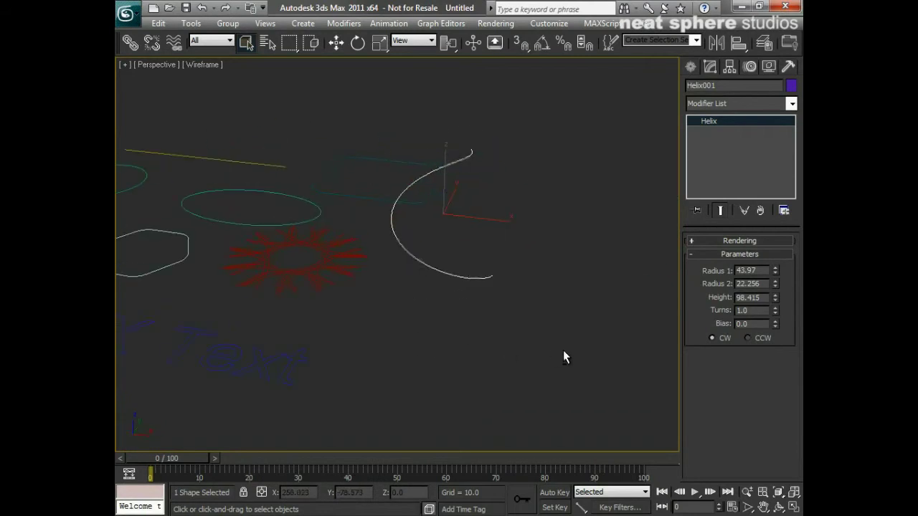
Give the helix 3.62 turns, with Radius 1 at 49.246 and Radius 2 at 40.062.
{"action": "left_click_drag", "start_coordinate": [775, 313], "coordinate": [762, 139]}
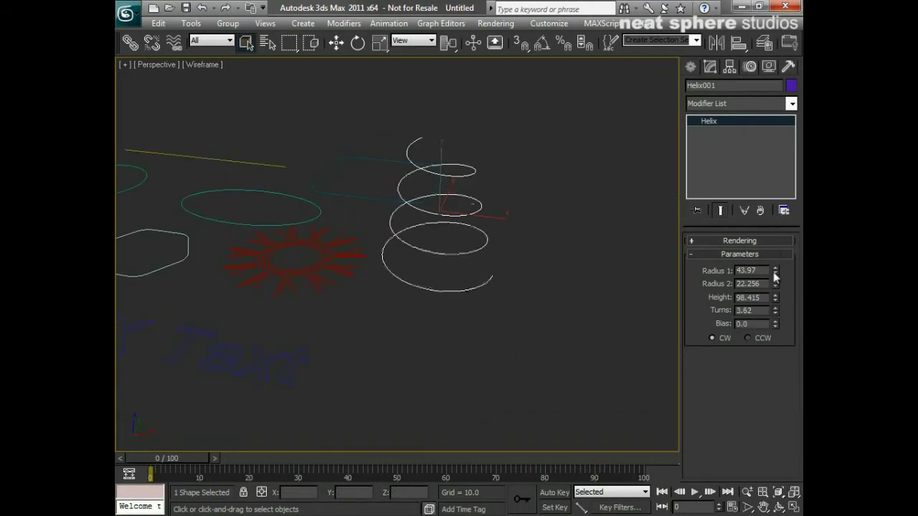
{"action": "left_click_drag", "start_coordinate": [775, 272], "coordinate": [764, 233]}
{"action": "middle_click_drag", "start_coordinate": [663, 309], "coordinate": [693, 323], "text": "alt"}
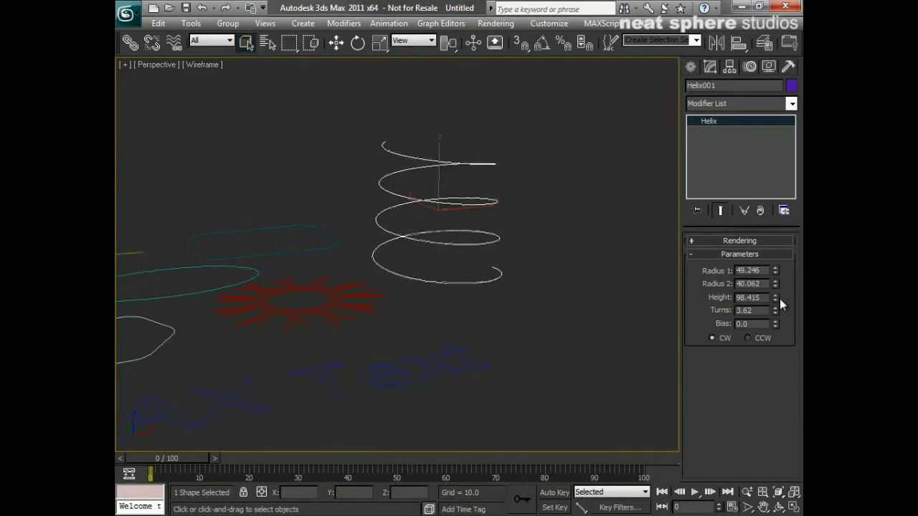
Set the helix's height to 110.225 and bias to 0.12, and make it wind counterclockwise (CCW).
{"action": "mouse_move", "coordinate": [774, 297]}
{"action": "left_mouse_down"}
{"action": "mouse_move", "coordinate": [774, 244]}
{"action": "mouse_move", "coordinate": [775, 297]}
{"action": "mouse_move", "coordinate": [775, 286]}
{"action": "left_mouse_up"}
{"action": "mouse_move", "coordinate": [775, 327]}
{"action": "left_mouse_down"}
{"action": "mouse_move", "coordinate": [775, 301]}
{"action": "mouse_move", "coordinate": [773, 319]}
{"action": "left_mouse_up"}
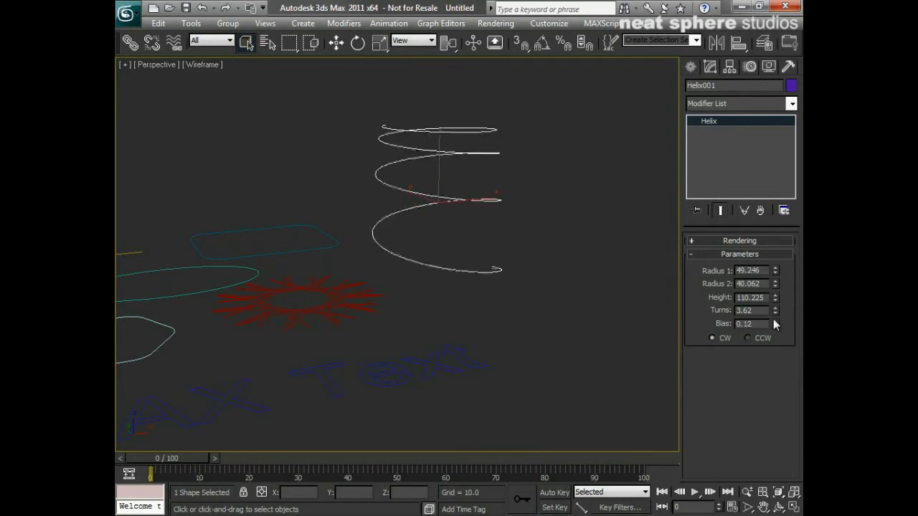
{"action": "left_click", "coordinate": [755, 337]}
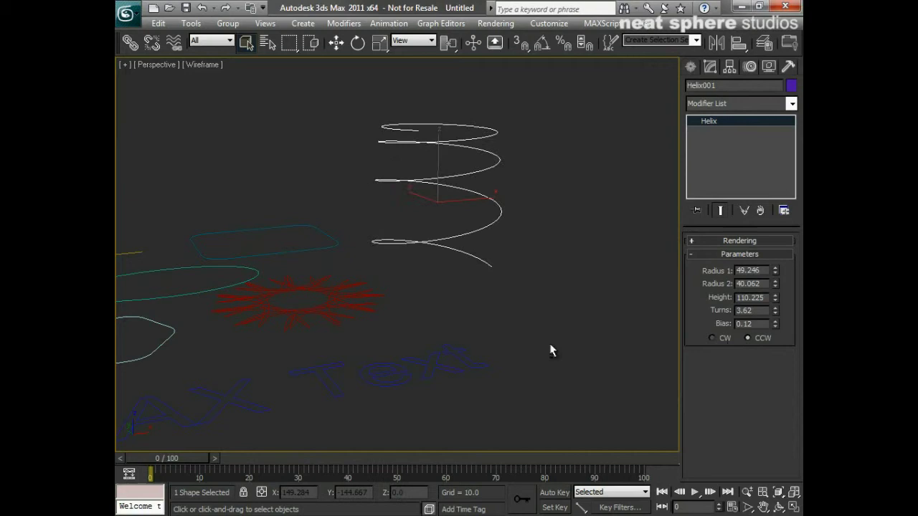
{"action": "middle_click_drag", "start_coordinate": [549, 344], "coordinate": [511, 398], "text": "alt"}
Select the MAX Text shape and replace its text with "3ds".
{"action": "key", "text": "alt+z"}
{"action": "left_click_drag", "start_coordinate": [518, 266], "coordinate": [487, 316]}
{"action": "middle_click_drag", "start_coordinate": [410, 353], "coordinate": [514, 334]}
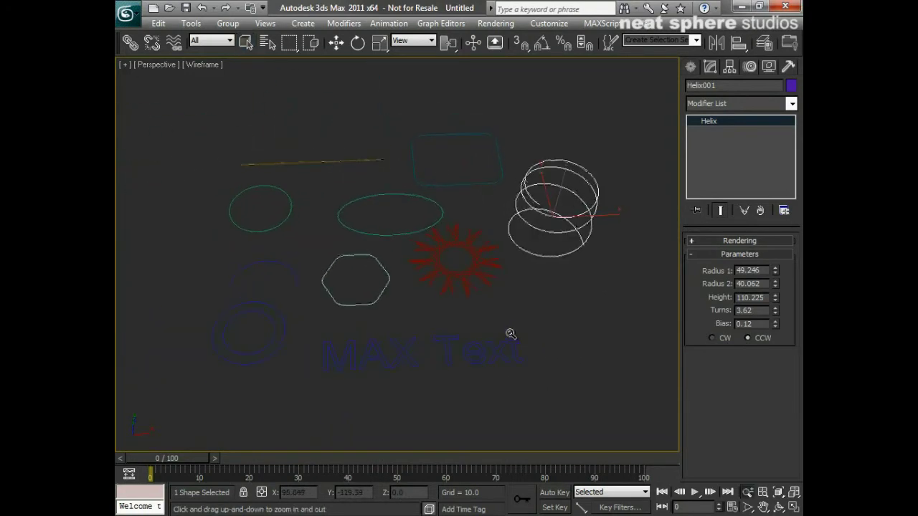
{"action": "right_click", "coordinate": [490, 343]}
{"action": "left_click", "coordinate": [491, 348]}
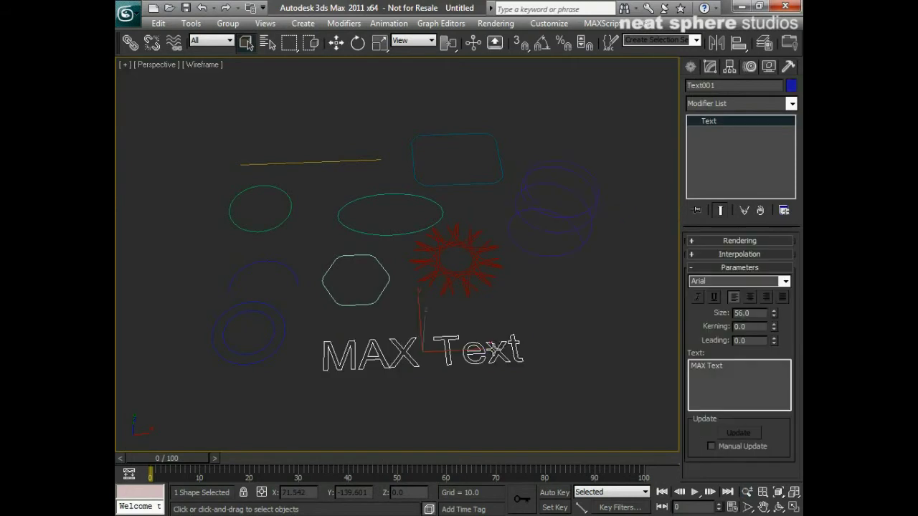
{"action": "scroll", "coordinate": [495, 352], "scroll_direction": "up", "scroll_amount": 2}
{"action": "middle_click_drag", "start_coordinate": [492, 382], "coordinate": [485, 303], "text": "alt"}
{"action": "left_click_drag", "start_coordinate": [740, 367], "coordinate": [661, 371]}
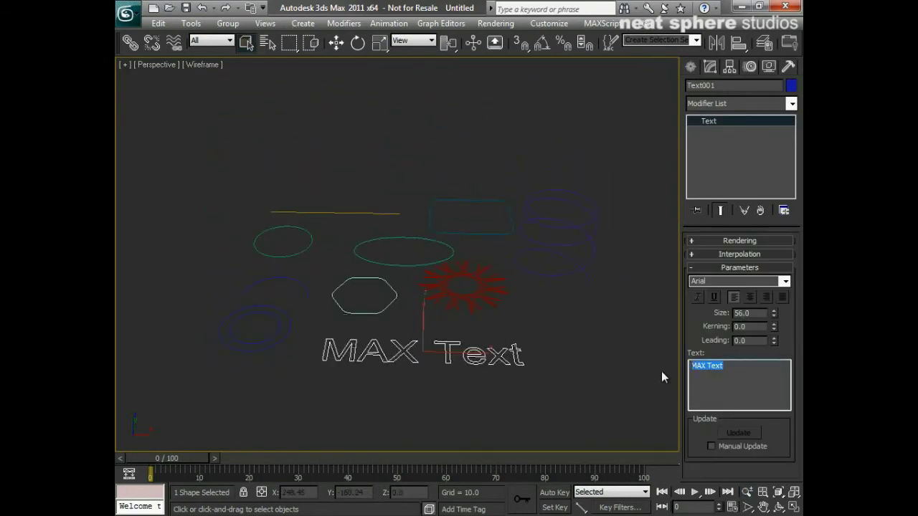
{"action": "type", "text": "3ds"}
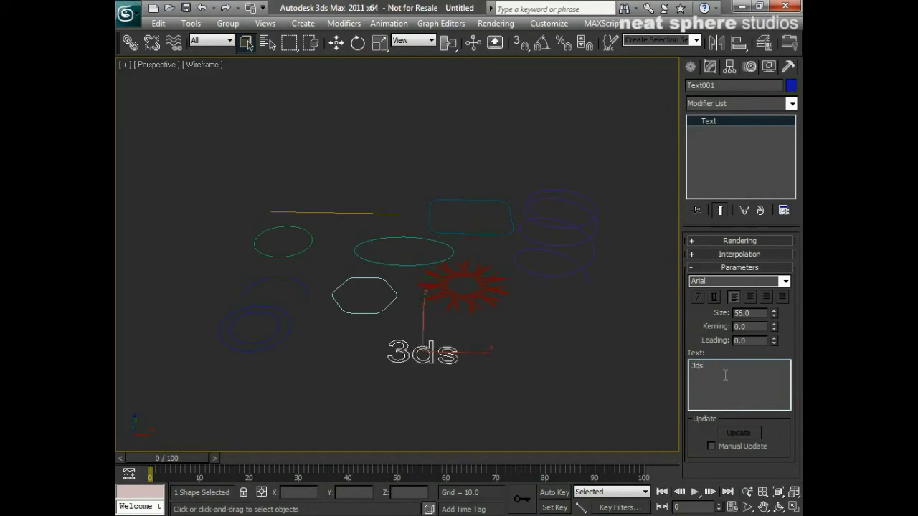
{"action": "type", "text": " Ka"}
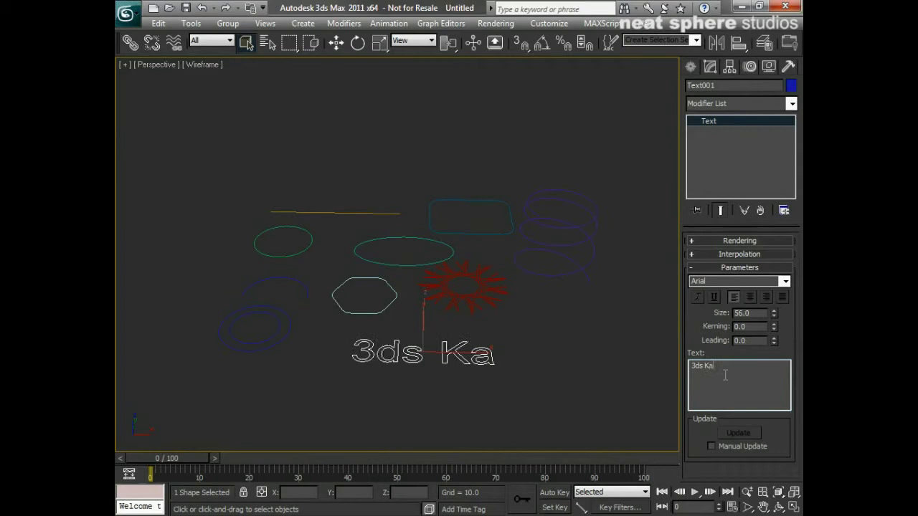
{"action": "key", "text": "BackSpace"}
{"action": "key", "text": "BackSpace"}
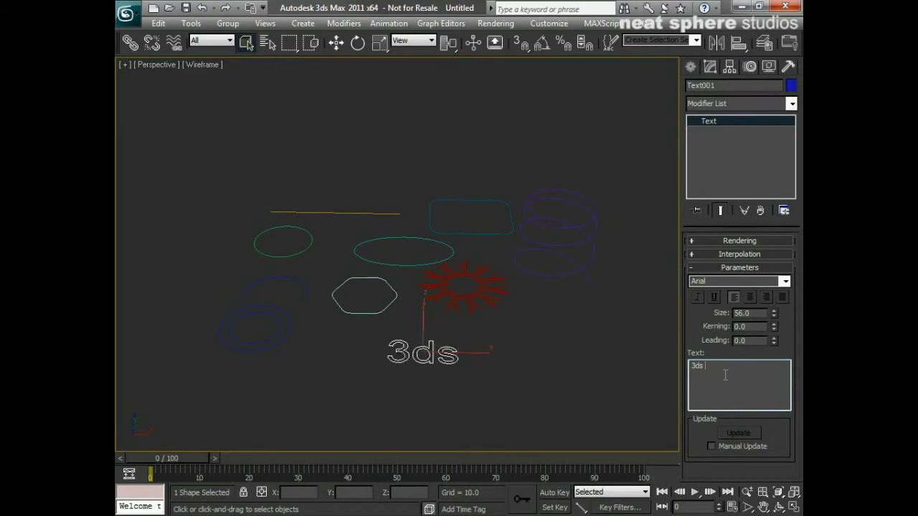
{"action": "left_click", "coordinate": [483, 363]}
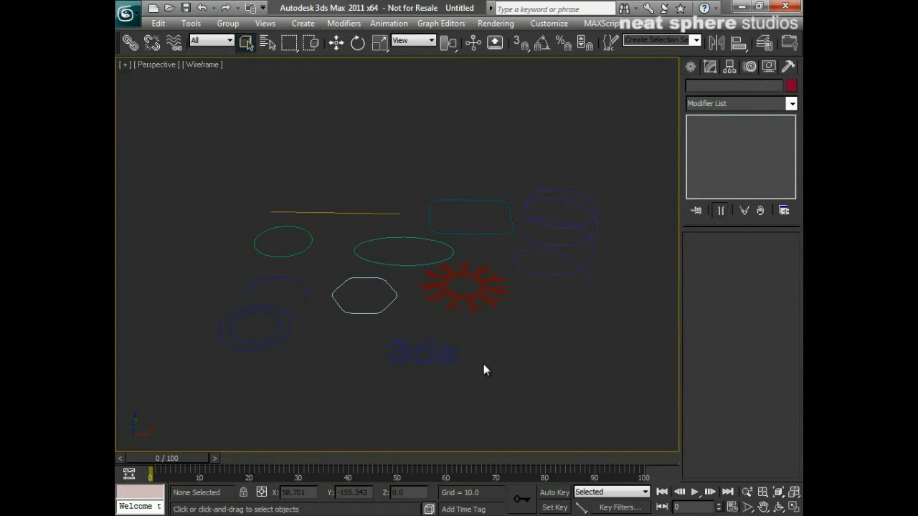
{"action": "key", "text": "m"}
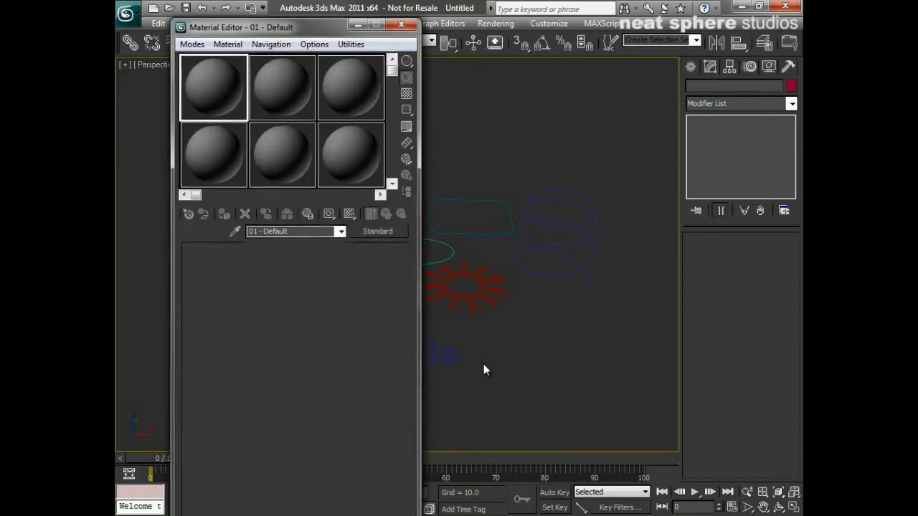
{"action": "left_click", "coordinate": [406, 26]}
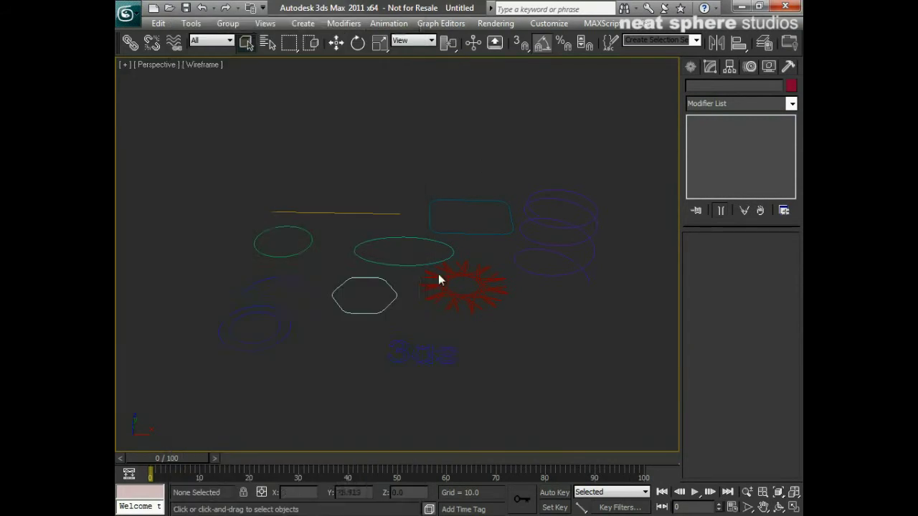
Try the 3ds text in Bell MT Bold and Bookman Old Style Italic, and settle on the Broadway font.
{"action": "left_click", "coordinate": [452, 354]}
{"action": "mouse_move", "coordinate": [452, 280]}
{"action": "middle_mouse_down", "text": "alt"}
{"action": "mouse_move", "coordinate": [449, 323]}
{"action": "mouse_move", "coordinate": [456, 269]}
{"action": "middle_mouse_up", "text": "alt"}
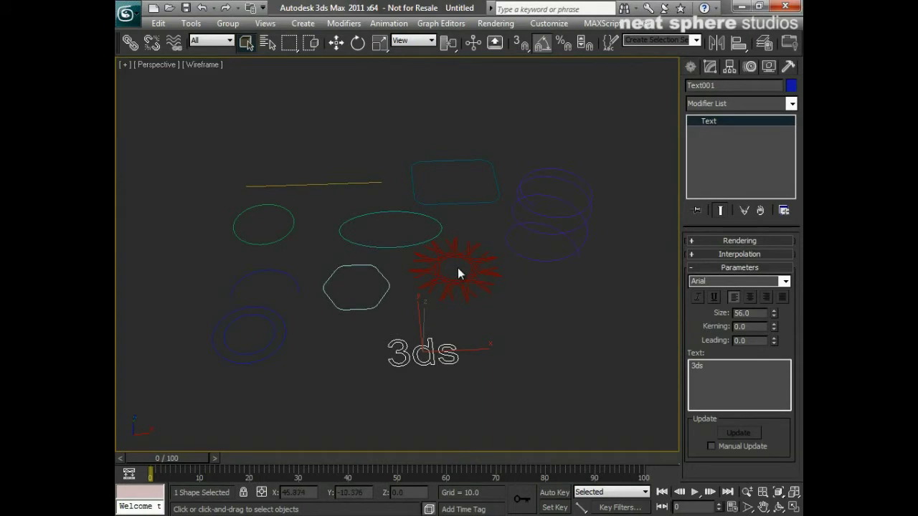
{"action": "mouse_move", "coordinate": [475, 345]}
{"action": "middle_mouse_down", "text": "alt"}
{"action": "mouse_move", "coordinate": [454, 342]}
{"action": "mouse_move", "coordinate": [477, 346]}
{"action": "middle_mouse_up", "text": "alt"}
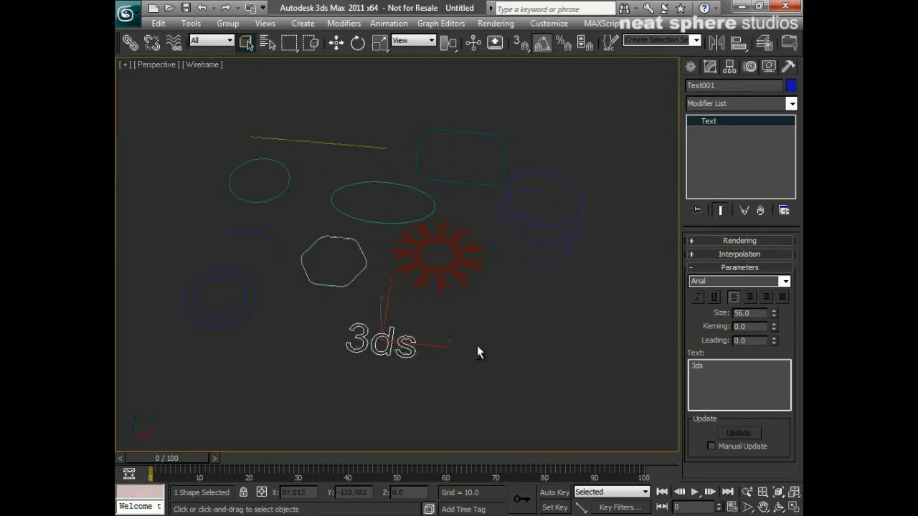
{"action": "left_click", "coordinate": [784, 281]}
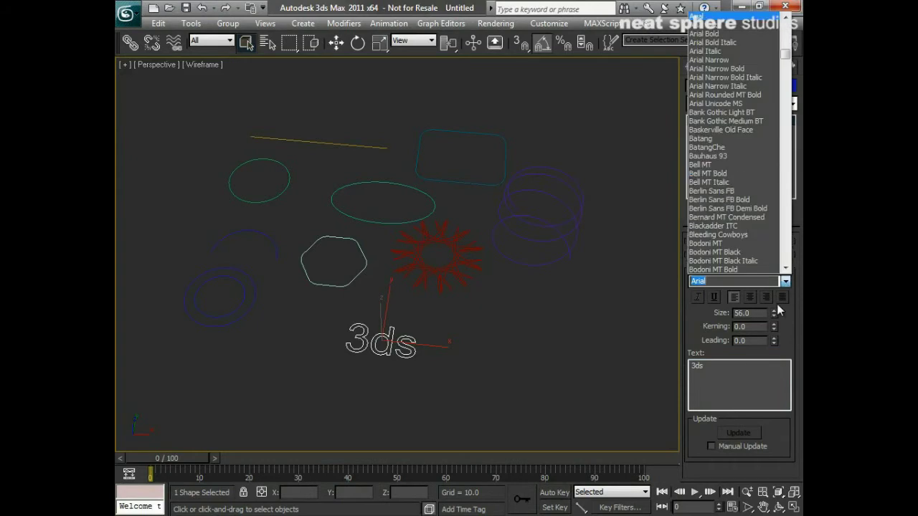
{"action": "left_click", "coordinate": [701, 176]}
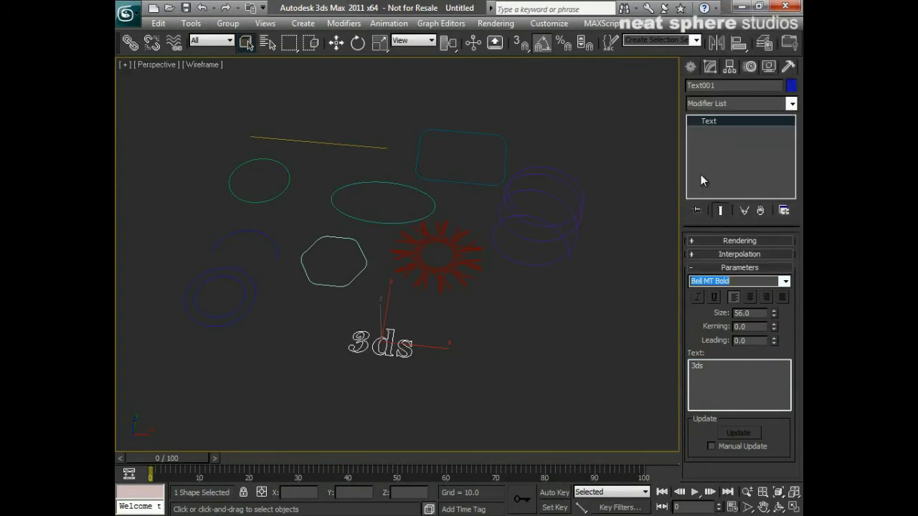
{"action": "left_click", "coordinate": [784, 281]}
{"action": "left_click", "coordinate": [696, 243]}
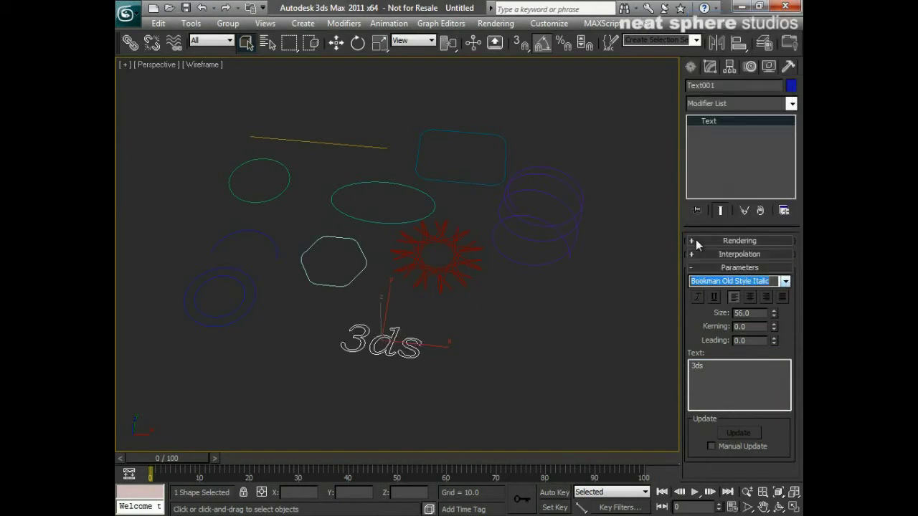
{"action": "left_click", "coordinate": [784, 281]}
{"action": "left_click", "coordinate": [714, 54]}
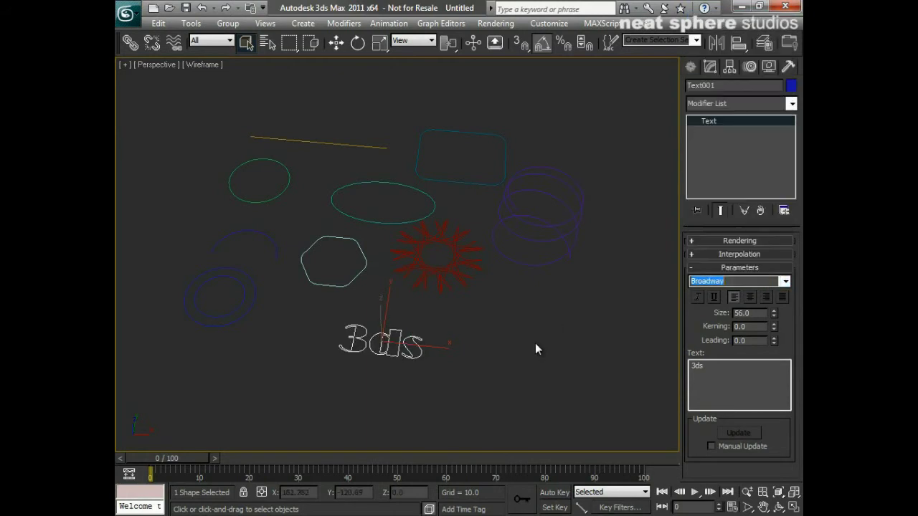
{"action": "left_click", "coordinate": [535, 345]}
Draw a circle spline with a radius of about 85 in the empty area between the helix and the 3ds text.
{"action": "middle_click_drag", "start_coordinate": [511, 271], "coordinate": [524, 286], "text": "alt"}
{"action": "scroll", "coordinate": [510, 268], "scroll_direction": "down", "scroll_amount": 3}
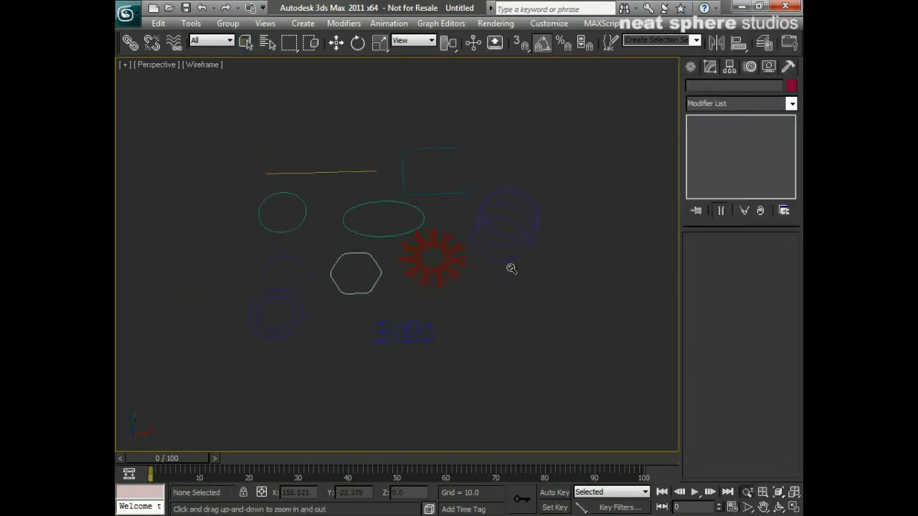
{"action": "left_click_drag", "start_coordinate": [511, 268], "coordinate": [489, 298]}
{"action": "left_click", "coordinate": [690, 66]}
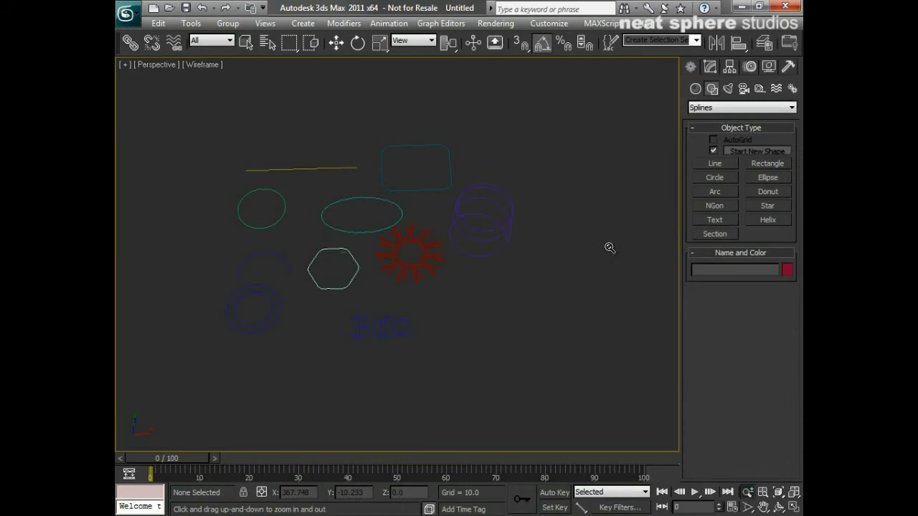
{"action": "left_click", "coordinate": [715, 177]}
{"action": "left_click", "coordinate": [524, 330]}
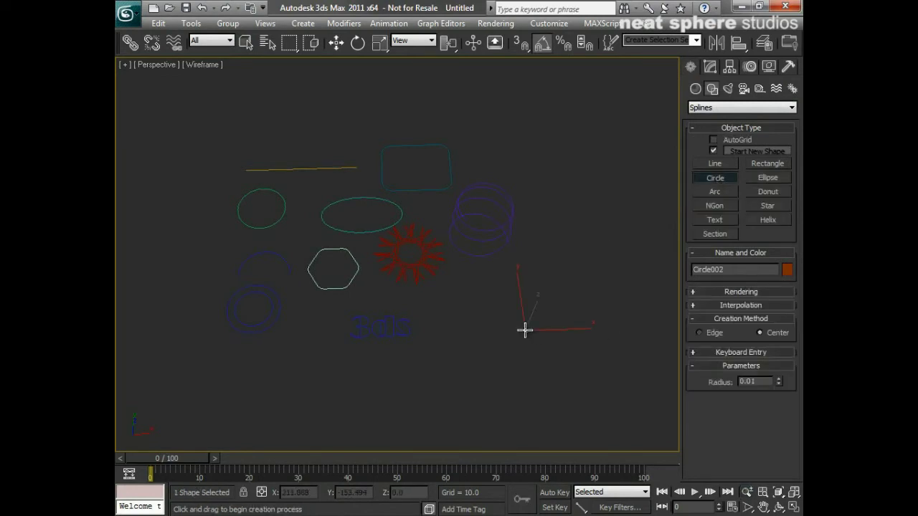
{"action": "left_click_drag", "start_coordinate": [524, 330], "coordinate": [550, 381]}
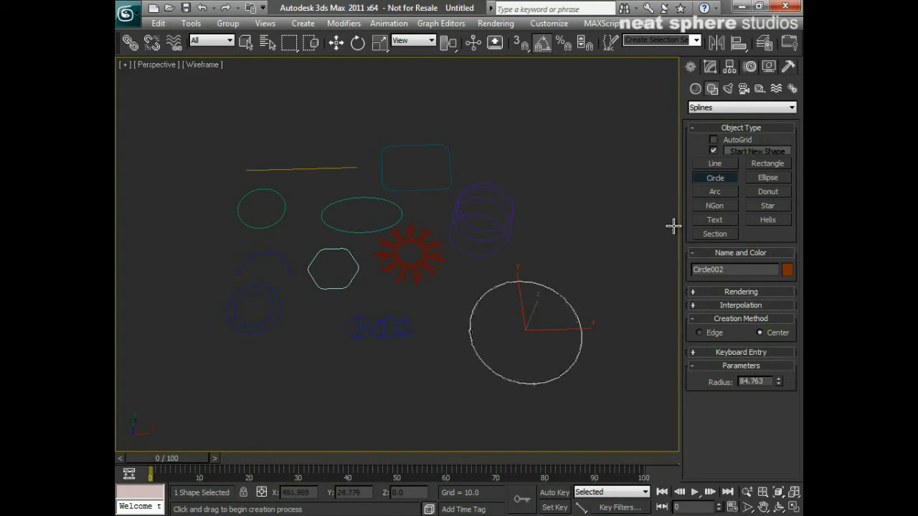
Draw a donut spline with radii of about 58 and 46 in front of the existing donut and text.
{"action": "left_click", "coordinate": [781, 195]}
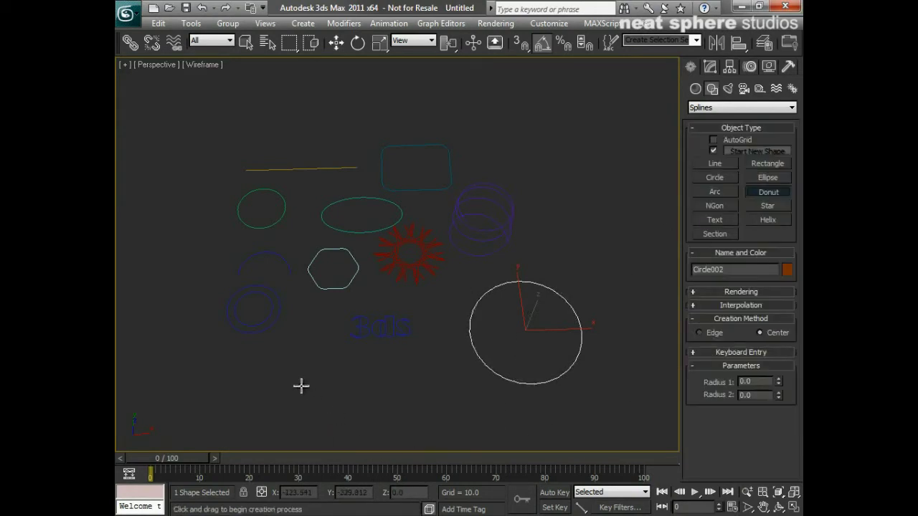
{"action": "left_click_drag", "start_coordinate": [300, 386], "coordinate": [323, 418]}
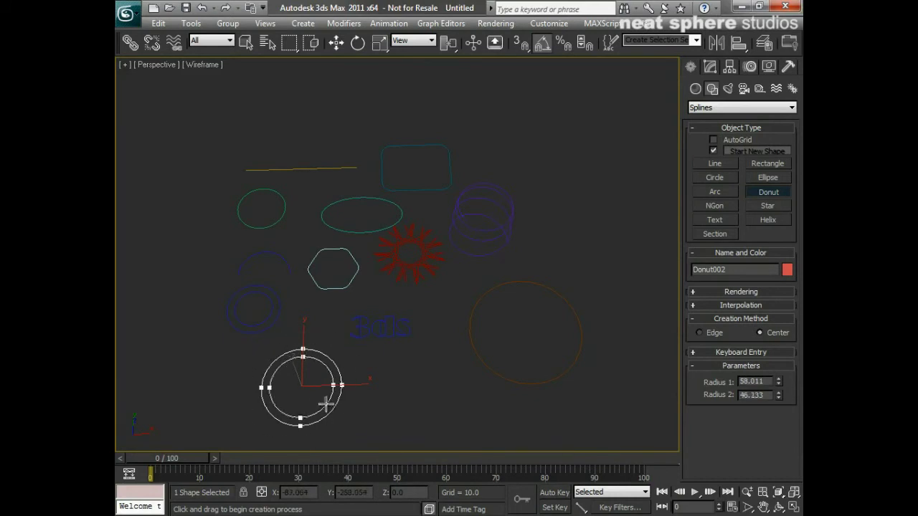
{"action": "left_click", "coordinate": [323, 406]}
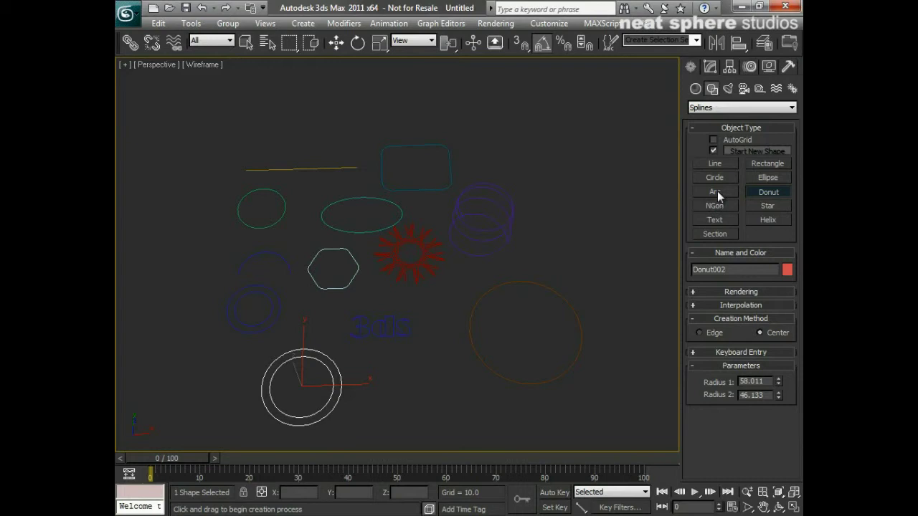
Draw an 11-point star spline with radii of about 82 and 39 beside the helix, behind the large circle.
{"action": "left_click", "coordinate": [774, 204]}
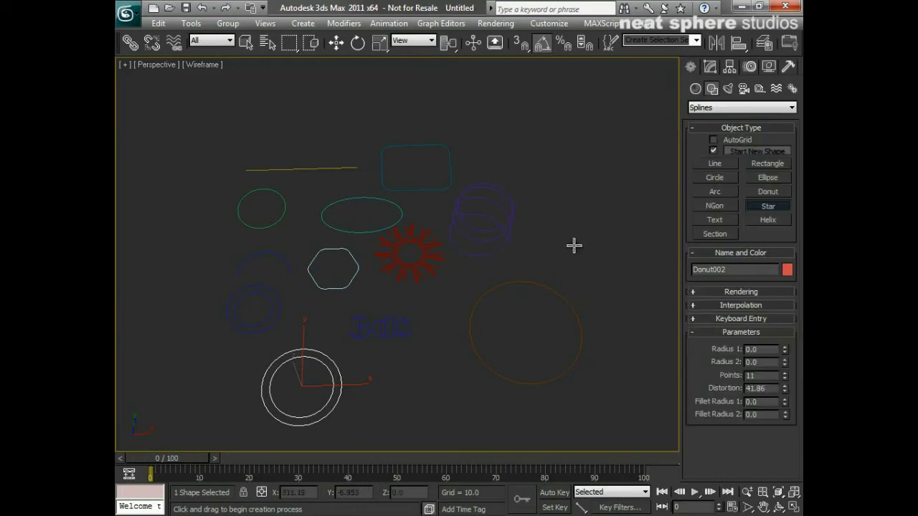
{"action": "left_click_drag", "start_coordinate": [574, 246], "coordinate": [598, 288]}
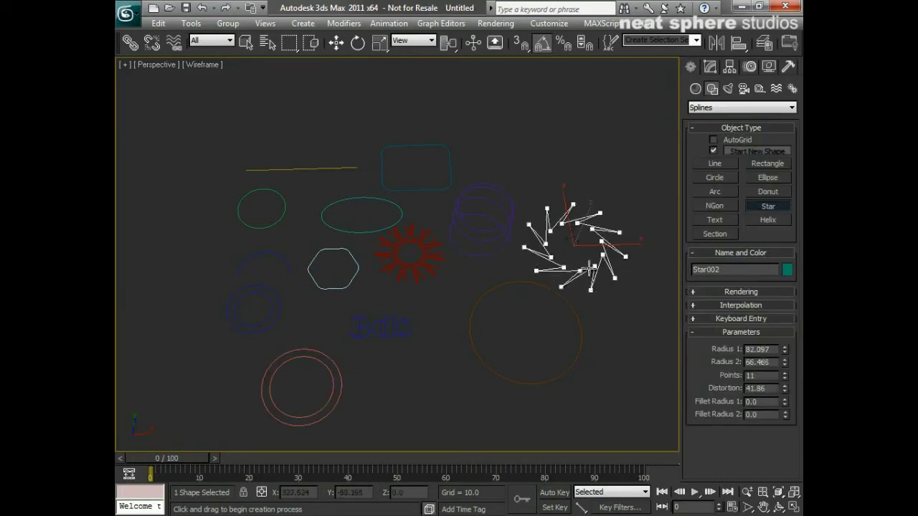
{"action": "left_click", "coordinate": [587, 265]}
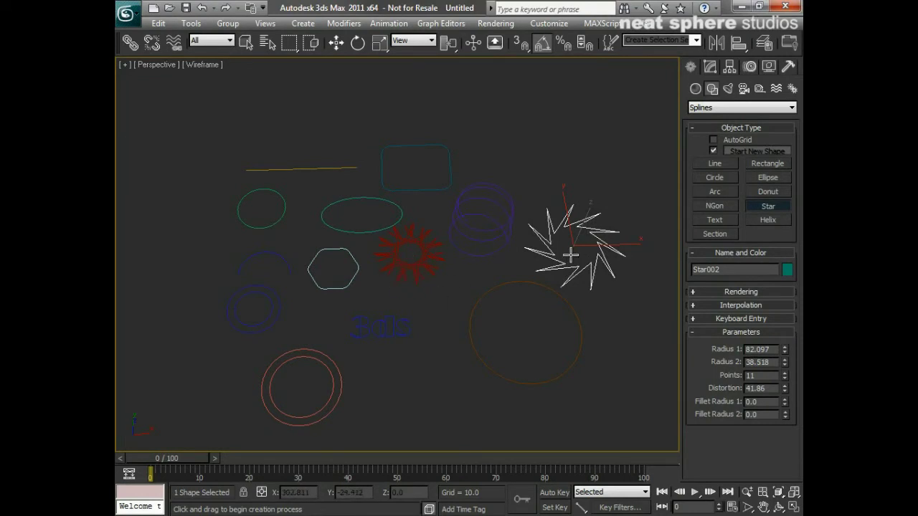
Place two more 3ds text shapes in Broadway, one behind the helix and one beside the large circle.
{"action": "left_click", "coordinate": [725, 223]}
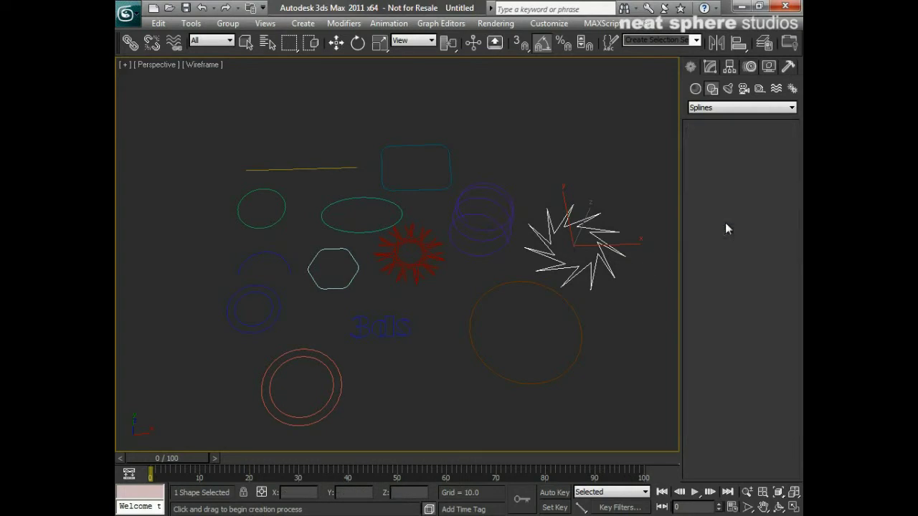
{"action": "left_click", "coordinate": [524, 133]}
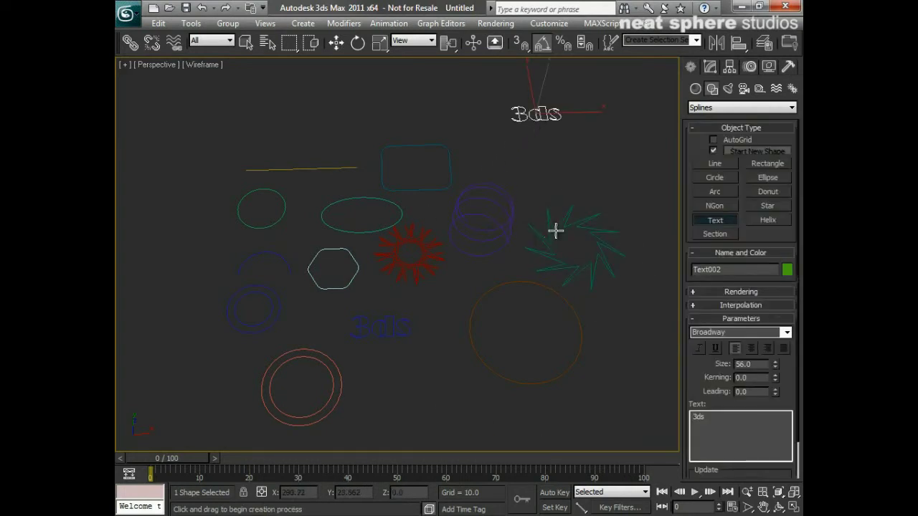
{"action": "middle_click_drag", "start_coordinate": [555, 230], "coordinate": [502, 259]}
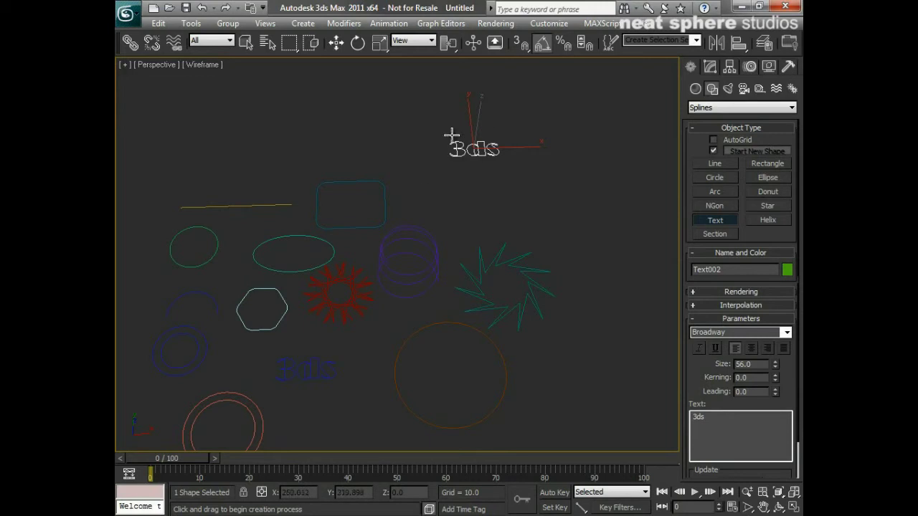
{"action": "left_click_drag", "start_coordinate": [731, 421], "coordinate": [676, 424]}
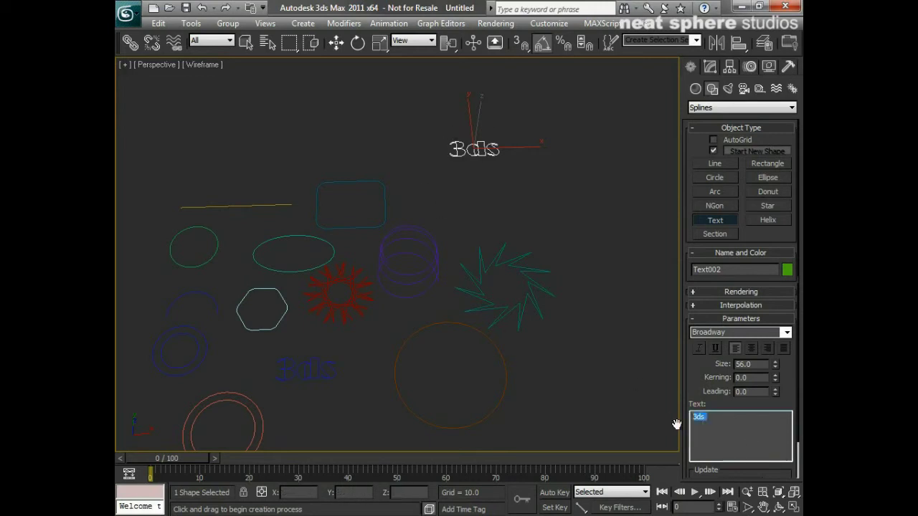
{"action": "left_click", "coordinate": [615, 398]}
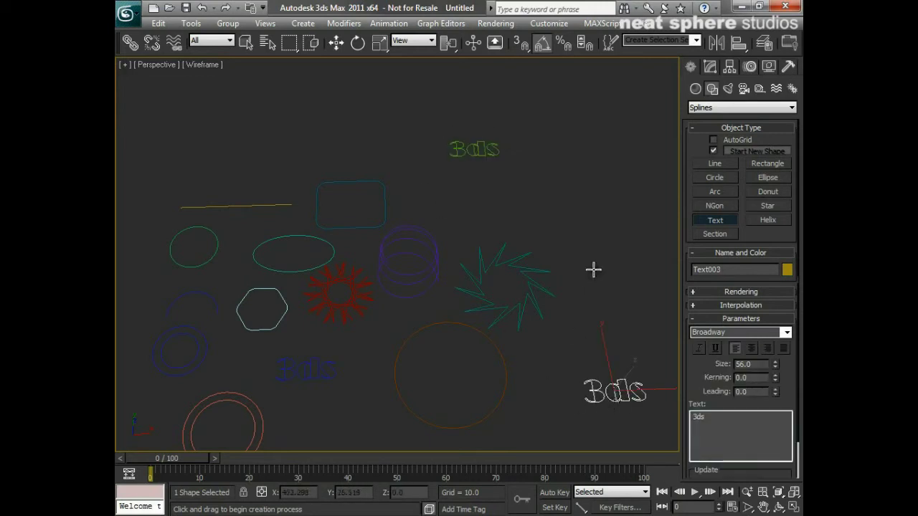
Start a line spline with Corner drag type in the empty area beside the shapes, and remove its misplaced third vertex.
{"action": "left_click", "coordinate": [725, 164]}
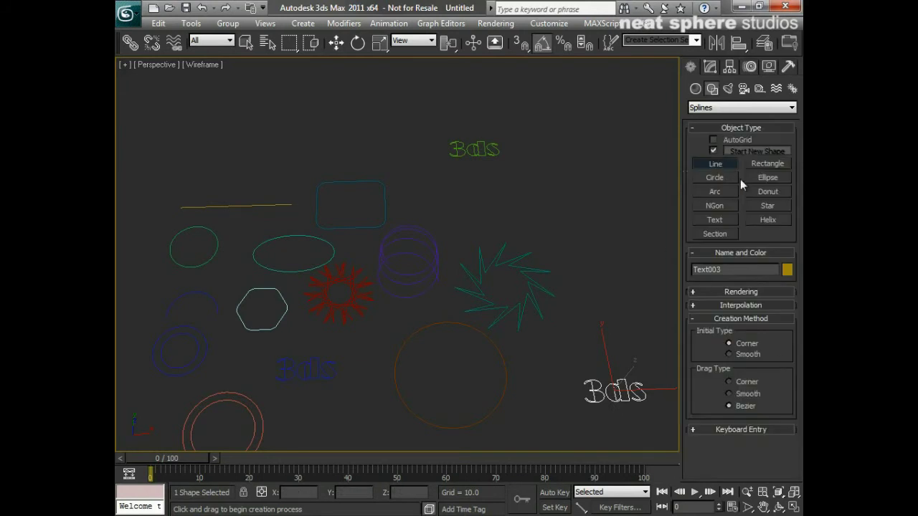
{"action": "middle_click_drag", "start_coordinate": [308, 287], "coordinate": [645, 259]}
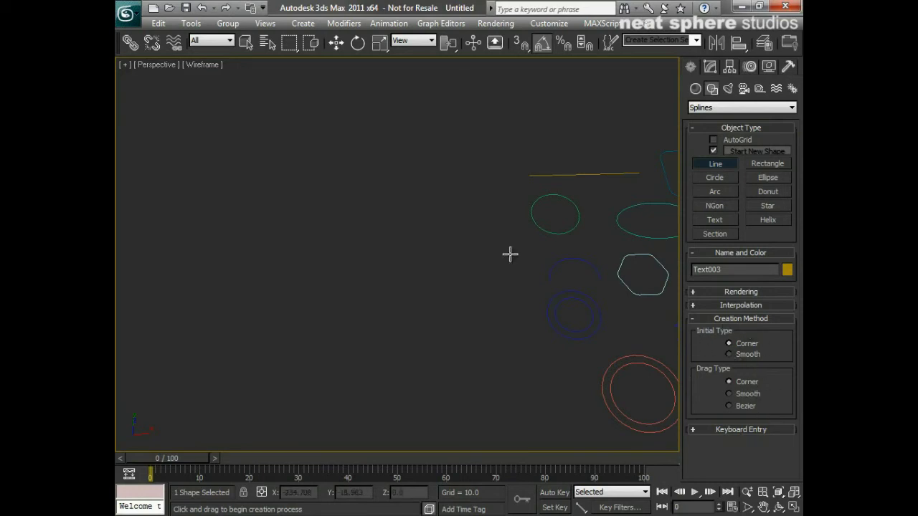
{"action": "left_click", "coordinate": [194, 190]}
{"action": "left_click", "coordinate": [421, 183]}
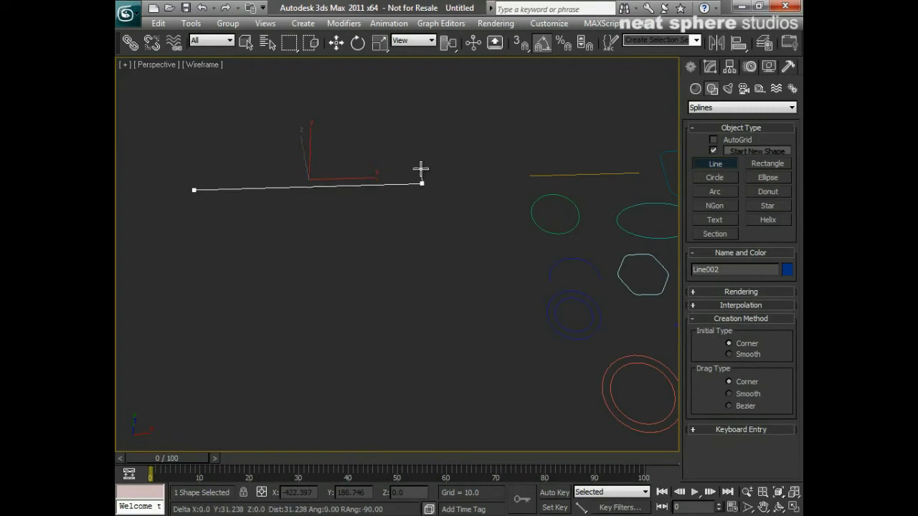
{"action": "left_click", "coordinate": [426, 250]}
{"action": "key", "text": "BackSpace"}
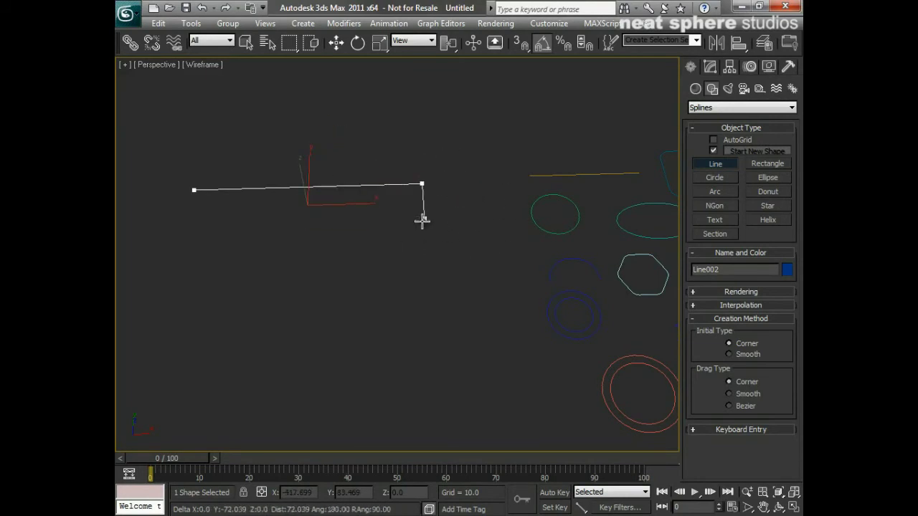
Continue the line through seven more corner vertices into an irregular zigzag outline, and close the spline at its starting point.
{"action": "left_click", "coordinate": [444, 293]}
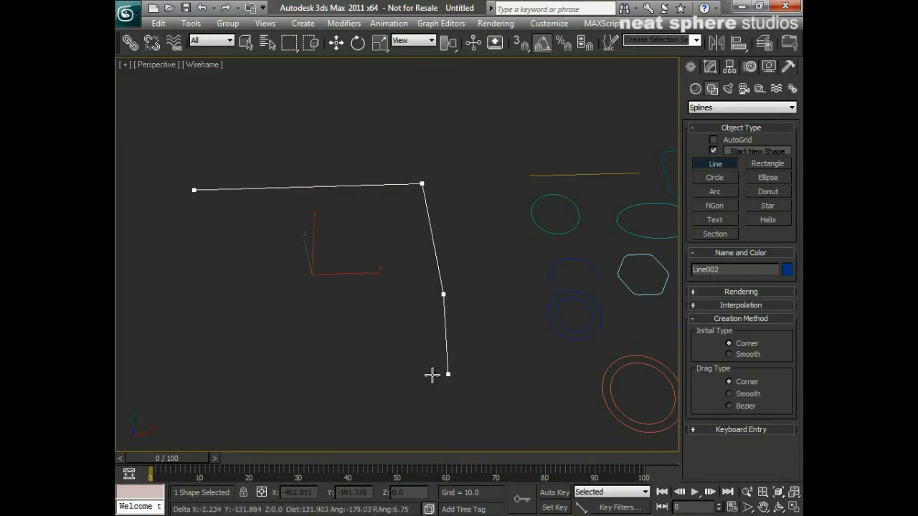
{"action": "left_click", "coordinate": [325, 381]}
{"action": "left_click", "coordinate": [293, 285]}
{"action": "left_click", "coordinate": [383, 234]}
{"action": "left_click", "coordinate": [193, 275]}
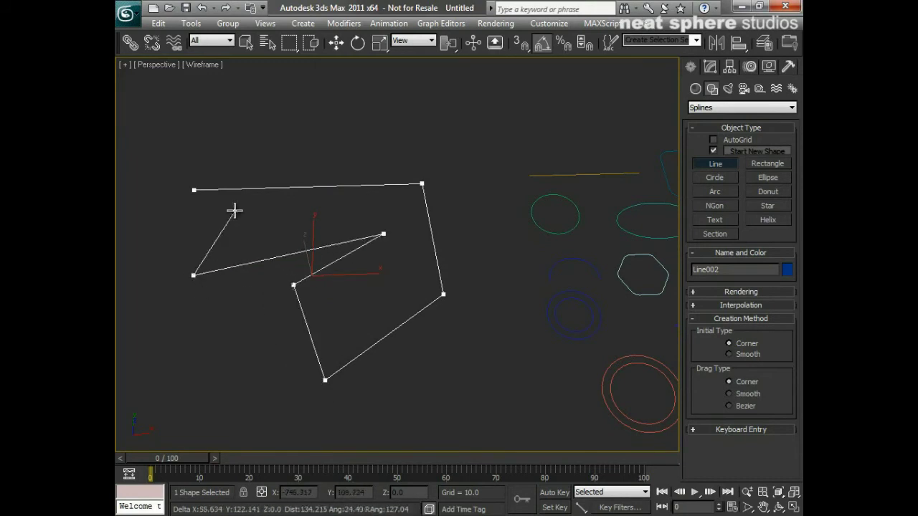
{"action": "left_click", "coordinate": [235, 211]}
{"action": "left_click", "coordinate": [161, 210]}
{"action": "left_click", "coordinate": [194, 190]}
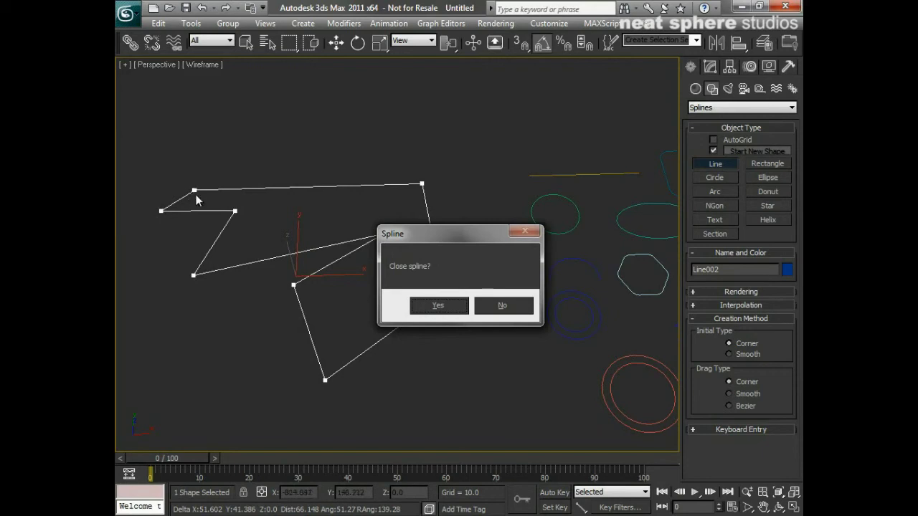
{"action": "left_click", "coordinate": [448, 308]}
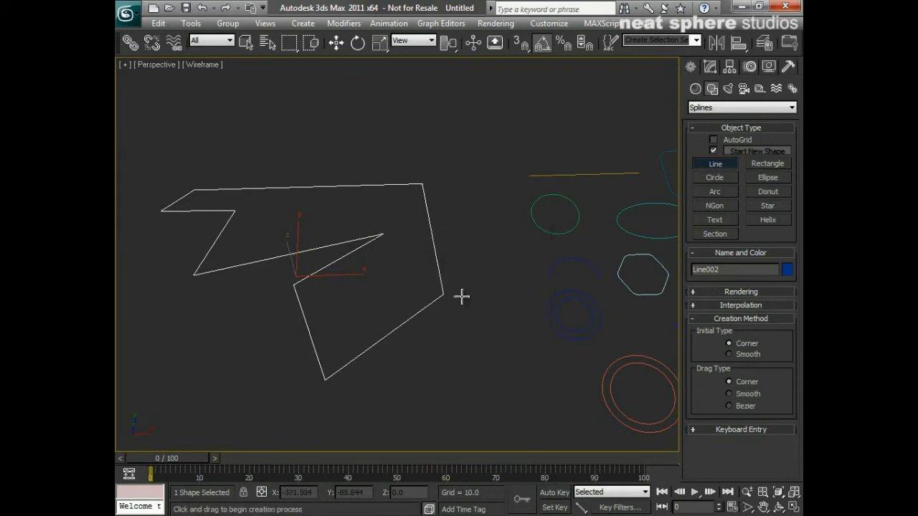
Draw a closed line spline with six curved vertices in front of the zigzag outline, using Smooth initial and drag types.
{"action": "middle_click_drag", "start_coordinate": [494, 338], "coordinate": [549, 293], "text": "alt"}
{"action": "key", "text": "alt+z"}
{"action": "left_click_drag", "start_coordinate": [464, 273], "coordinate": [462, 295]}
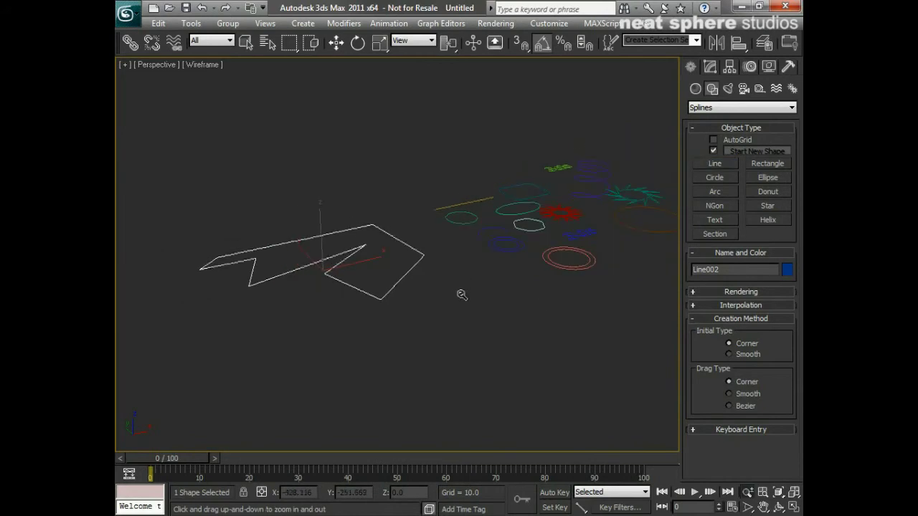
{"action": "left_click", "coordinate": [739, 351]}
{"action": "left_click", "coordinate": [738, 393]}
{"action": "right_click", "coordinate": [263, 416]}
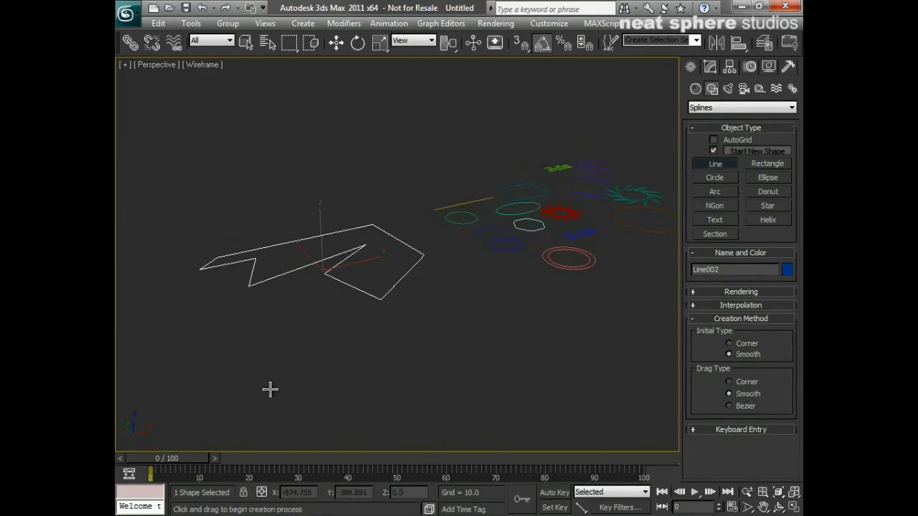
{"action": "left_click", "coordinate": [271, 389]}
{"action": "left_click", "coordinate": [350, 310]}
{"action": "left_click", "coordinate": [515, 323]}
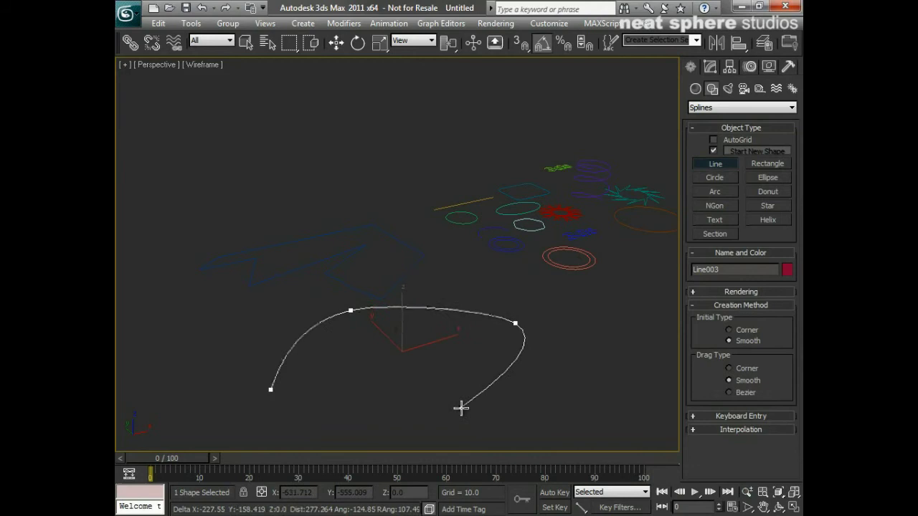
{"action": "left_click", "coordinate": [461, 434]}
{"action": "left_click", "coordinate": [404, 376]}
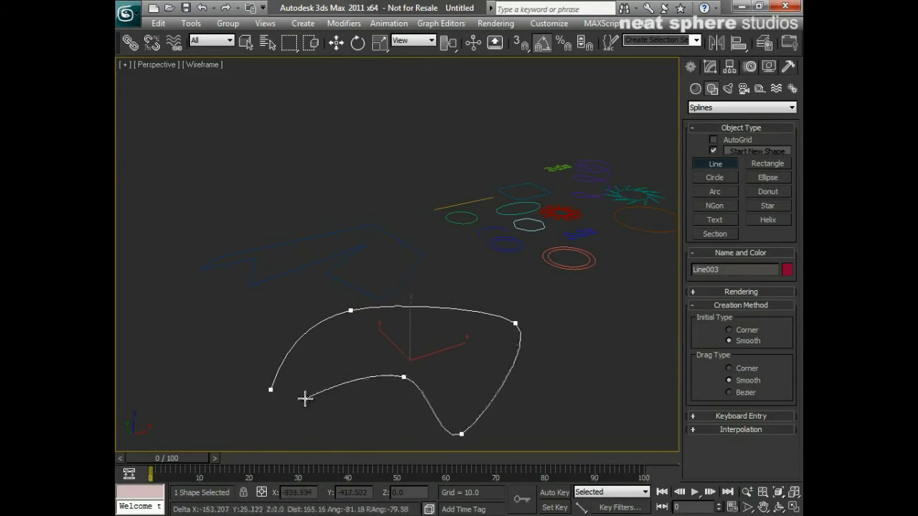
{"action": "left_click", "coordinate": [308, 424]}
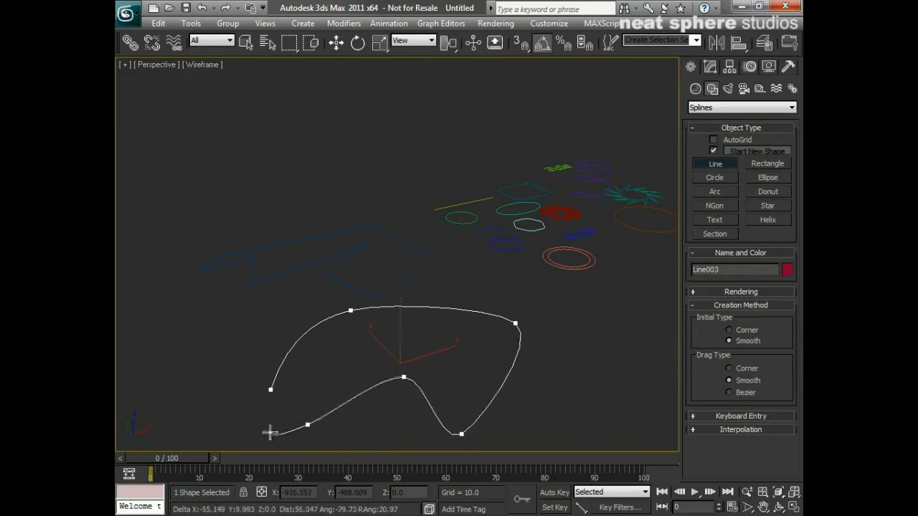
{"action": "left_click", "coordinate": [271, 389]}
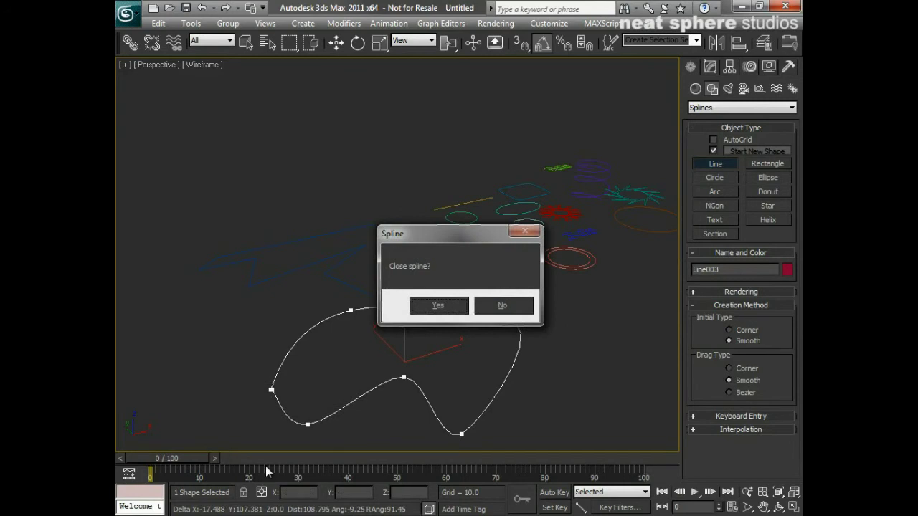
{"action": "left_click", "coordinate": [434, 304]}
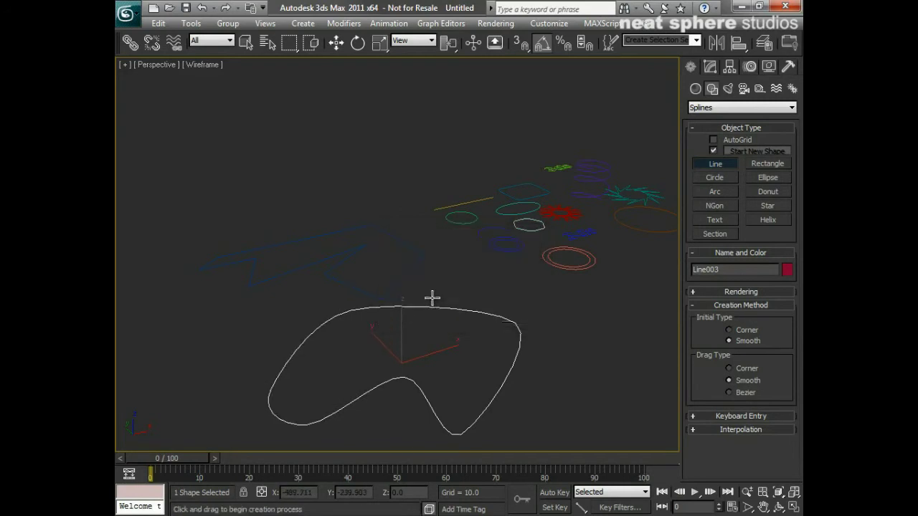
Draw a closed five-vertex curved line spline in front of the large donut, using the Bezier drag type.
{"action": "left_click", "coordinate": [742, 393]}
{"action": "middle_click_drag", "start_coordinate": [612, 402], "coordinate": [416, 393]}
{"action": "left_click_drag", "start_coordinate": [336, 361], "coordinate": [341, 361]}
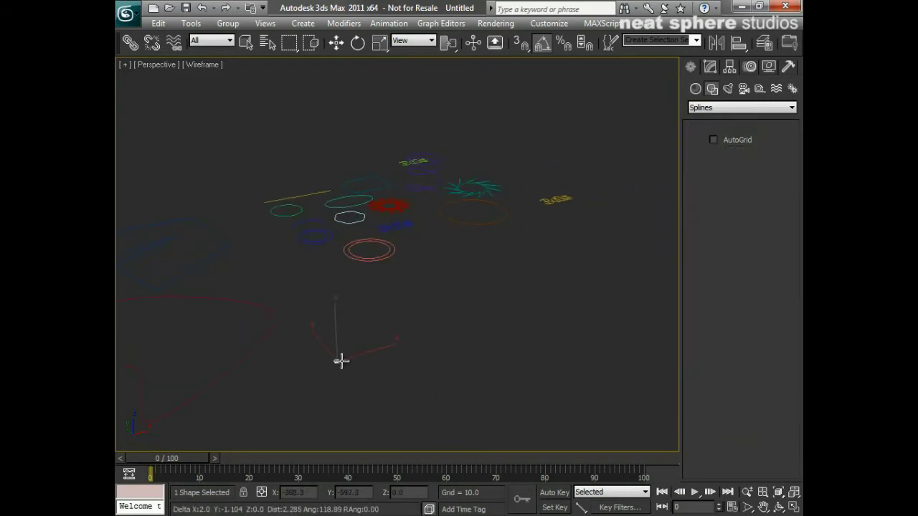
{"action": "left_click", "coordinate": [336, 361]}
{"action": "left_click", "coordinate": [432, 285]}
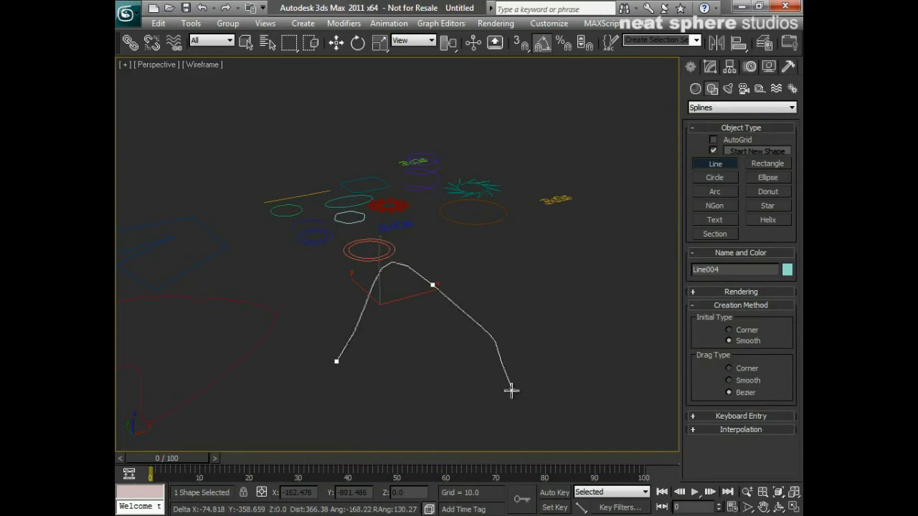
{"action": "left_click_drag", "start_coordinate": [511, 390], "coordinate": [495, 416]}
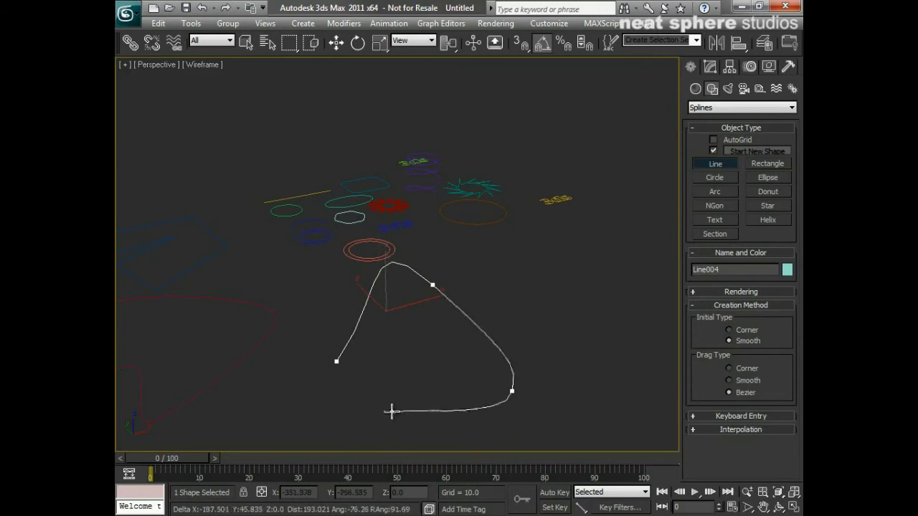
{"action": "left_click_drag", "start_coordinate": [392, 412], "coordinate": [354, 349]}
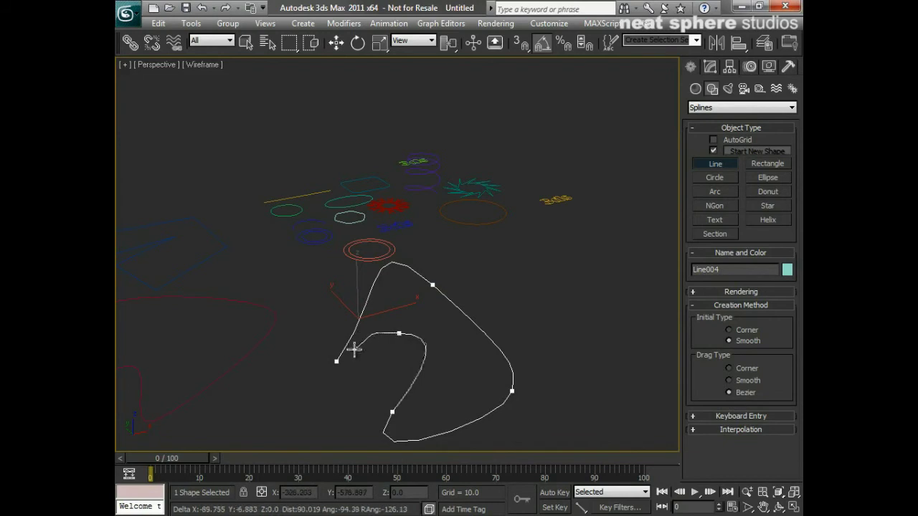
{"action": "left_click", "coordinate": [337, 362]}
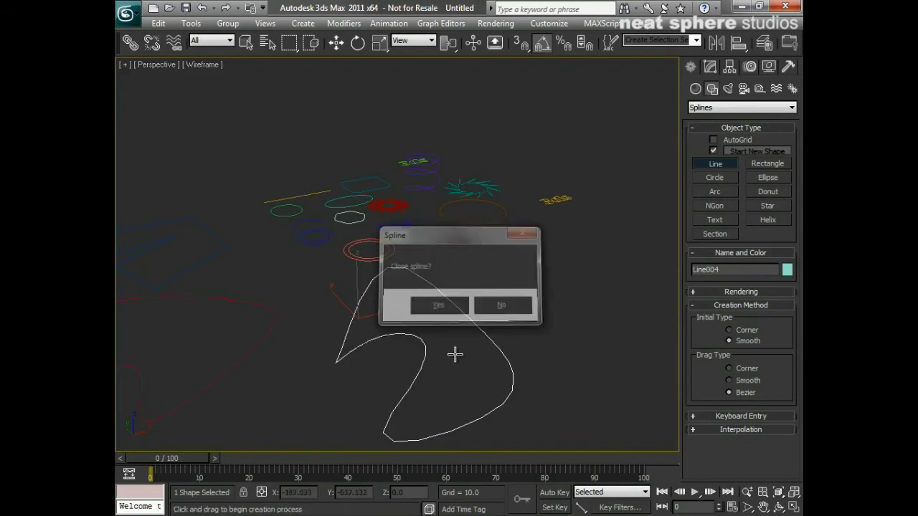
Draw a closed L-shaped line spline with six vertices in front of the large circle, using Corner initial and drag types.
{"action": "middle_click_drag", "start_coordinate": [488, 366], "coordinate": [451, 353], "text": "alt"}
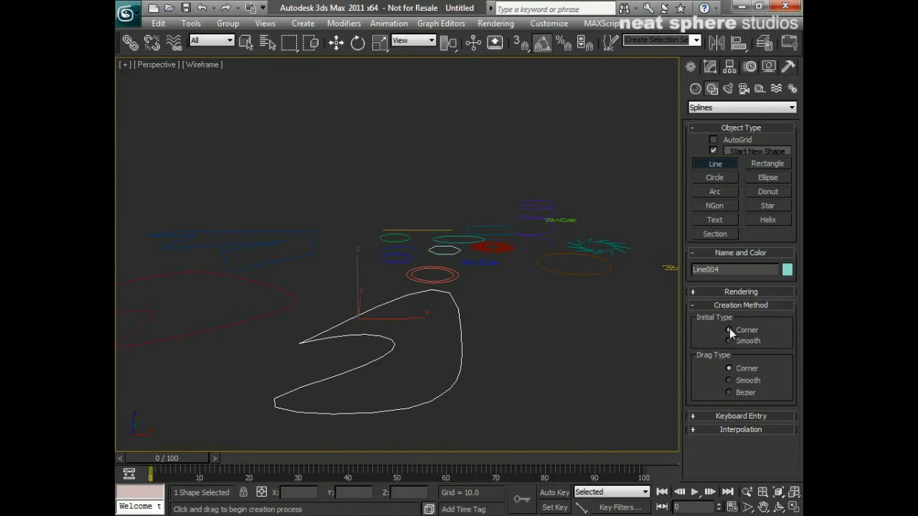
{"action": "middle_click_drag", "start_coordinate": [580, 349], "coordinate": [412, 362], "text": "alt"}
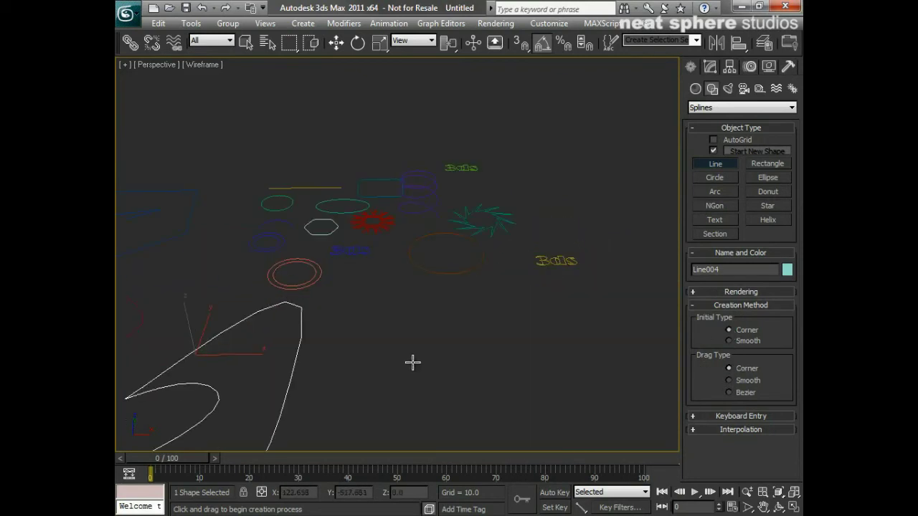
{"action": "left_click", "coordinate": [388, 312]}
{"action": "left_click", "coordinate": [564, 311]}
{"action": "left_click", "coordinate": [605, 422]}
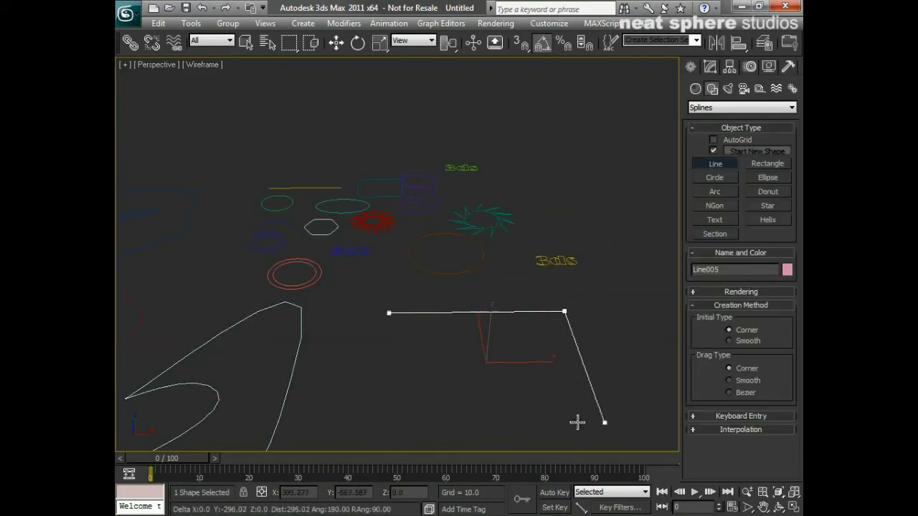
{"action": "left_click", "coordinate": [509, 423]}
{"action": "left_click", "coordinate": [497, 367]}
{"action": "left_click", "coordinate": [392, 367]}
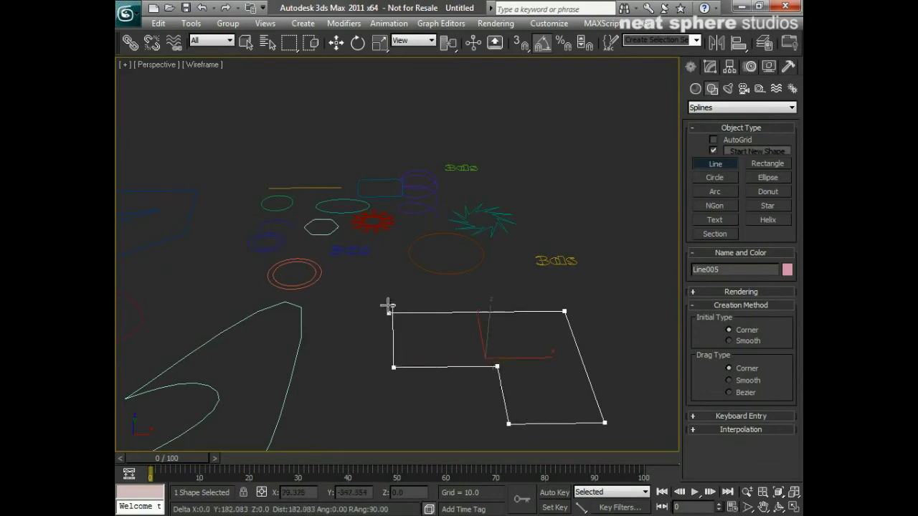
{"action": "left_click", "coordinate": [388, 312]}
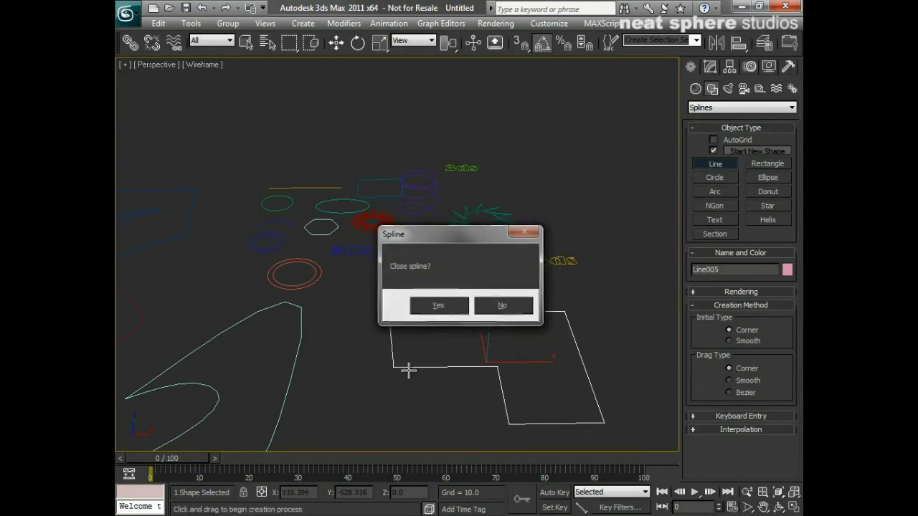
{"action": "key", "text": "Return"}
Collapse the creation method settings and open the rendering settings of the L-shaped line.
{"action": "middle_click_drag", "start_coordinate": [473, 407], "coordinate": [399, 377]}
{"action": "middle_click_drag", "start_coordinate": [453, 395], "coordinate": [480, 321], "text": "alt"}
{"action": "scroll", "coordinate": [483, 397], "scroll_direction": "up", "scroll_amount": 3}
{"action": "left_click", "coordinate": [734, 305]}
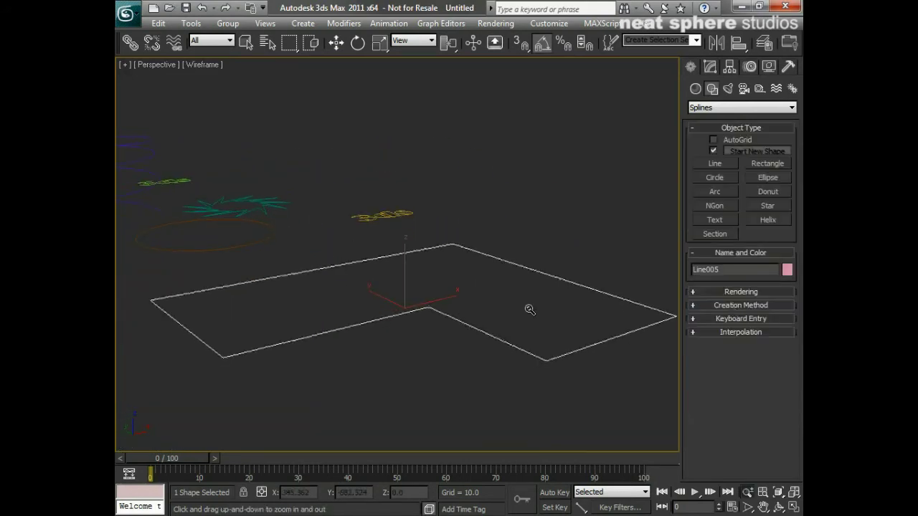
{"action": "middle_click_drag", "start_coordinate": [392, 316], "coordinate": [478, 262], "text": "alt"}
{"action": "left_click", "coordinate": [713, 292]}
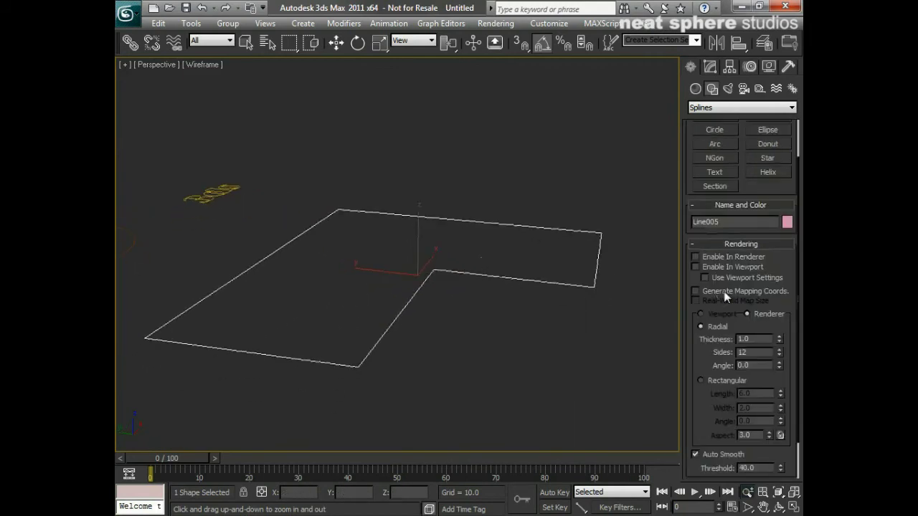
Enable the L-shaped line in renderer and viewport, set its radial thickness to 14.34, and display the Perspective view shaded.
{"action": "left_click", "coordinate": [695, 266]}
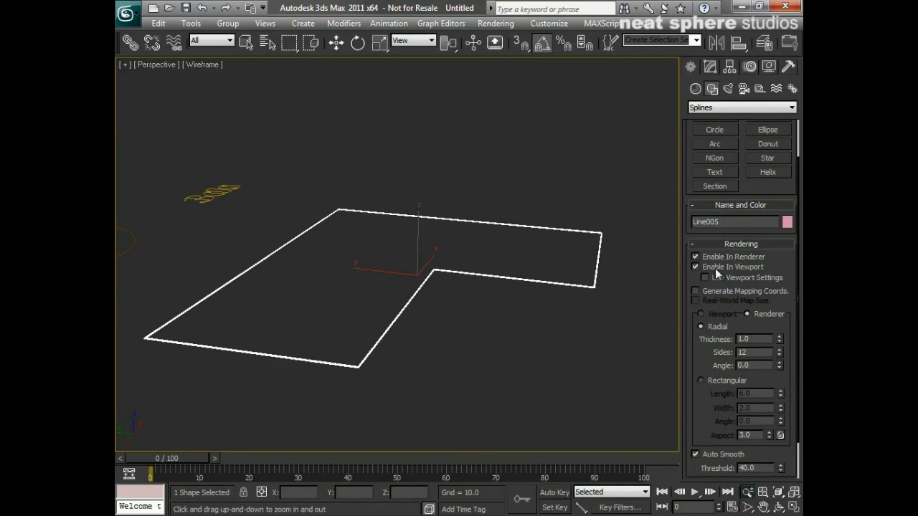
{"action": "left_click_drag", "start_coordinate": [780, 338], "coordinate": [711, 149]}
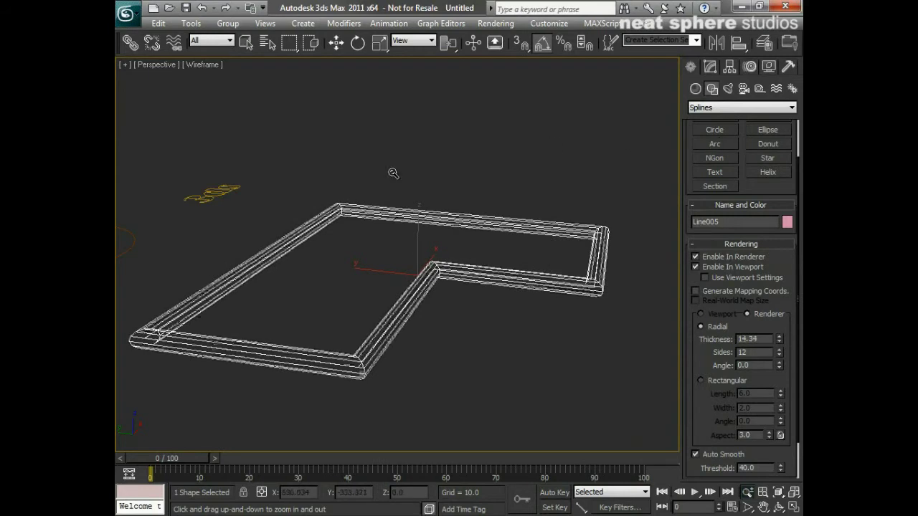
{"action": "key", "text": "F3"}
{"action": "middle_click_drag", "start_coordinate": [319, 230], "coordinate": [505, 315], "text": "alt"}
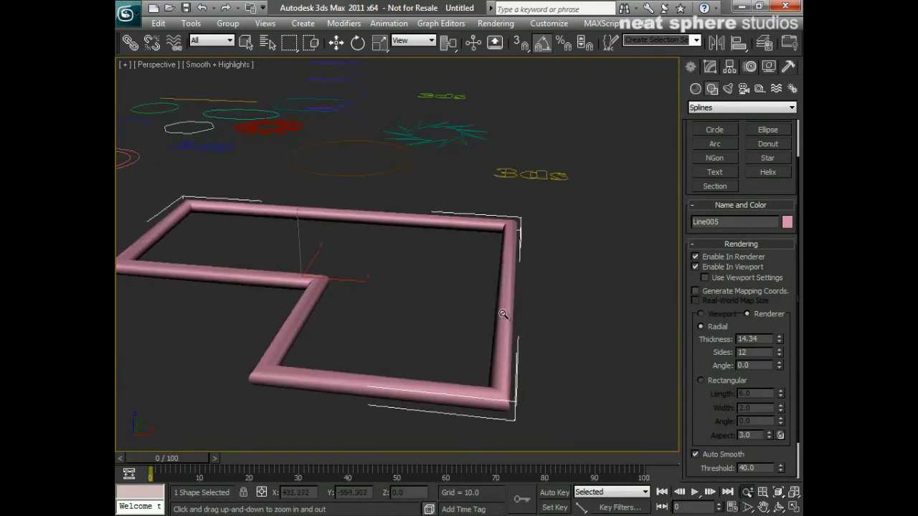
Switch the L-shaped line to a rectangular cross-section with a length of 24.96 and a width of 13.92.
{"action": "left_click", "coordinate": [701, 380]}
{"action": "left_click_drag", "start_coordinate": [781, 395], "coordinate": [770, 343]}
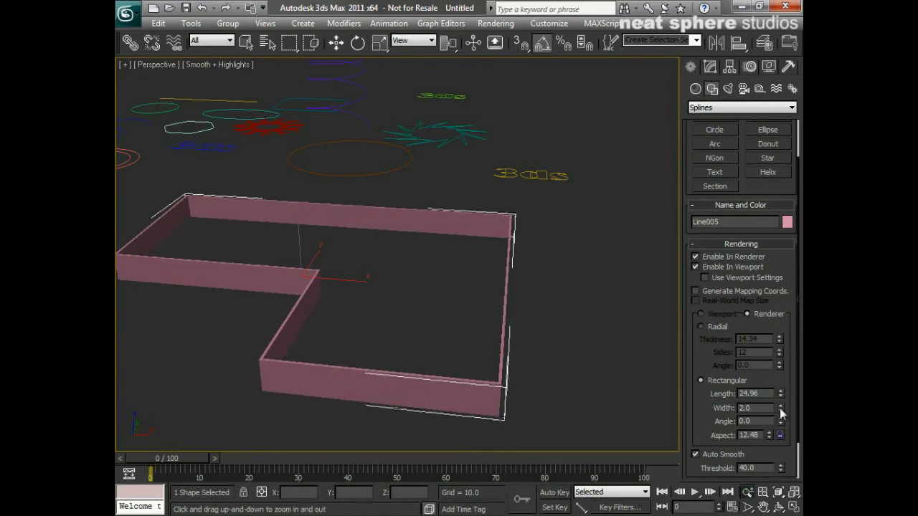
{"action": "left_click_drag", "start_coordinate": [781, 413], "coordinate": [772, 7]}
{"action": "middle_click_drag", "start_coordinate": [496, 267], "coordinate": [646, 301], "text": "alt"}
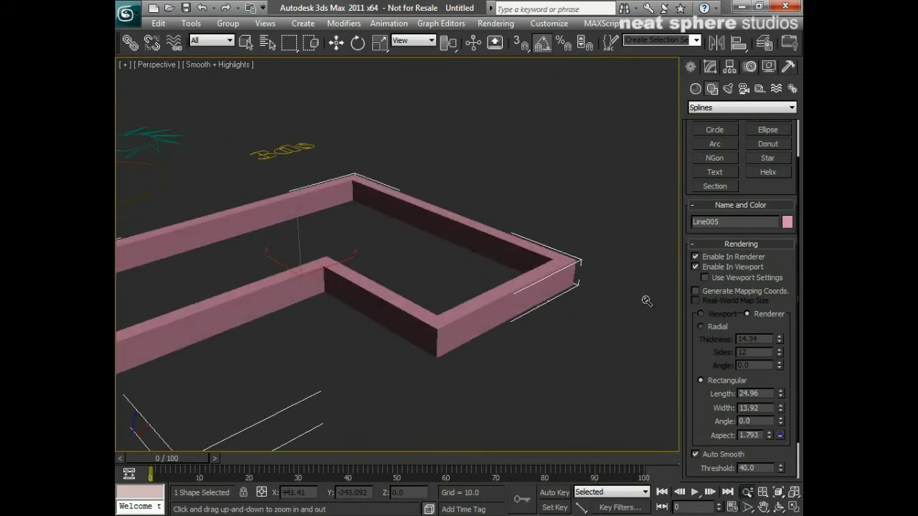
{"action": "middle_click_drag", "start_coordinate": [473, 302], "coordinate": [532, 301]}
{"action": "left_click_drag", "start_coordinate": [494, 269], "coordinate": [496, 288]}
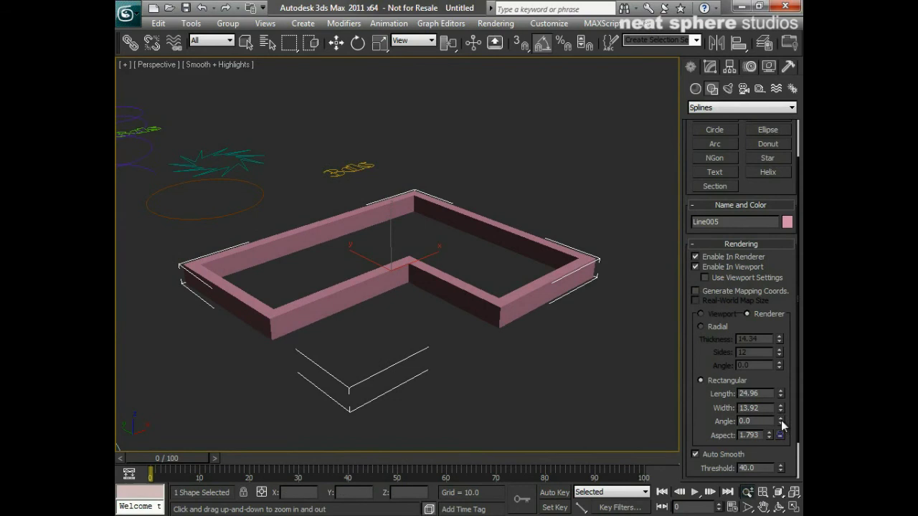
Rotate the L-shaped line's rectangular cross-section, trying an angle of 92.1 before setting it to 49.734.
{"action": "left_click_drag", "start_coordinate": [780, 421], "coordinate": [422, 29]}
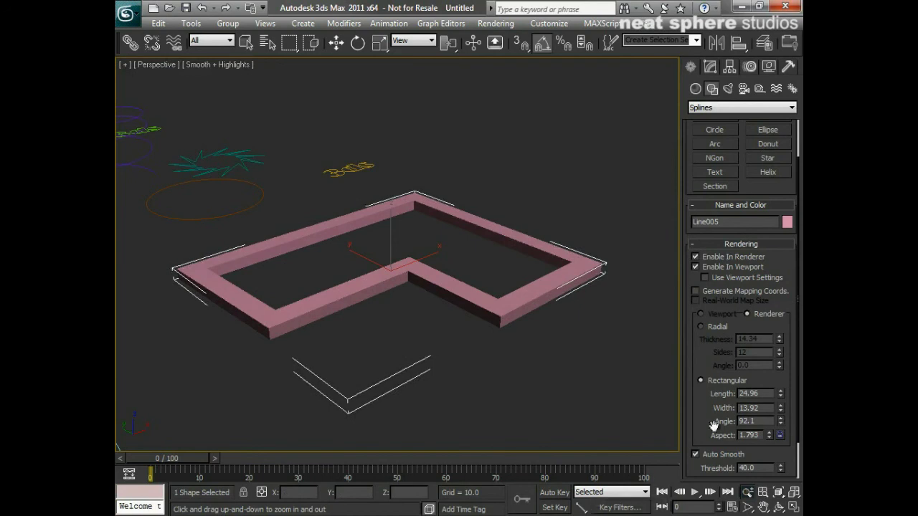
{"action": "left_click_drag", "start_coordinate": [780, 424], "coordinate": [776, 449]}
{"action": "middle_click_drag", "start_coordinate": [489, 356], "coordinate": [432, 353], "text": "alt"}
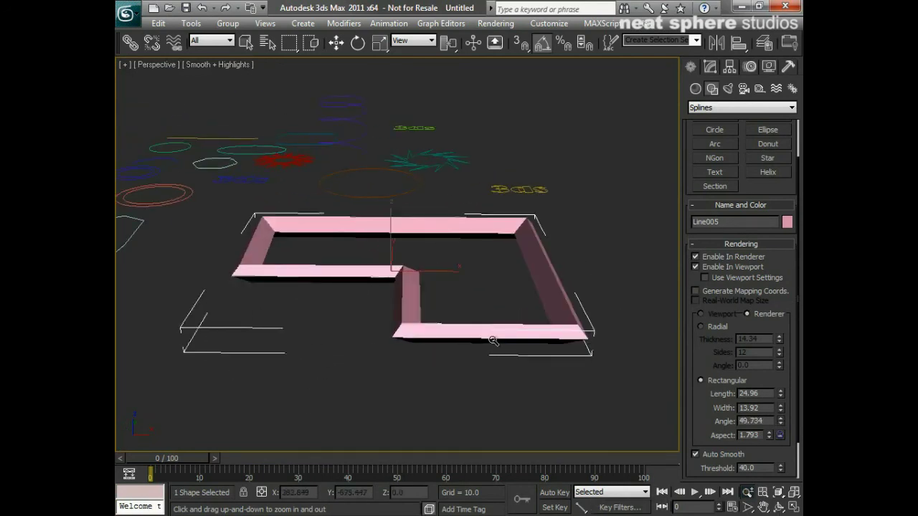
Return the L-shaped line to a radial cross-section, bring all the drawn splines into view, and leave the zoom mode.
{"action": "left_click", "coordinate": [701, 327]}
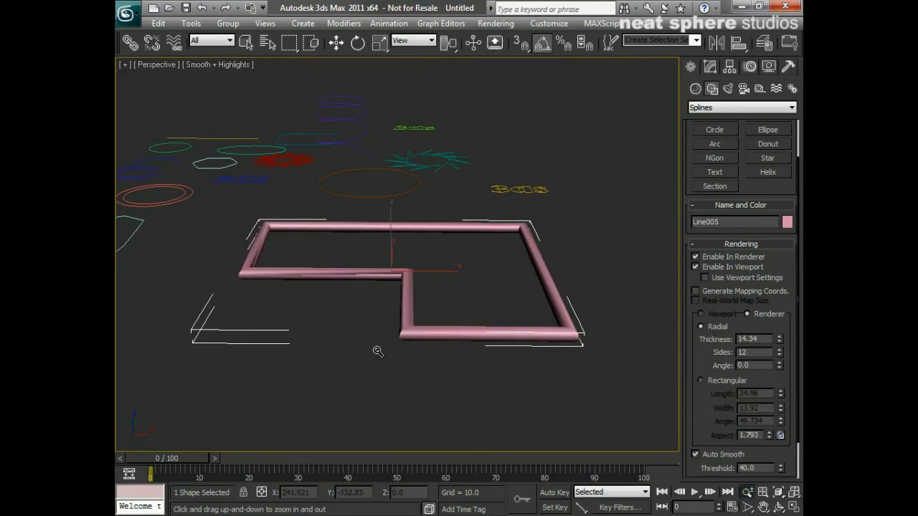
{"action": "middle_click_drag", "start_coordinate": [357, 387], "coordinate": [290, 381], "text": "alt"}
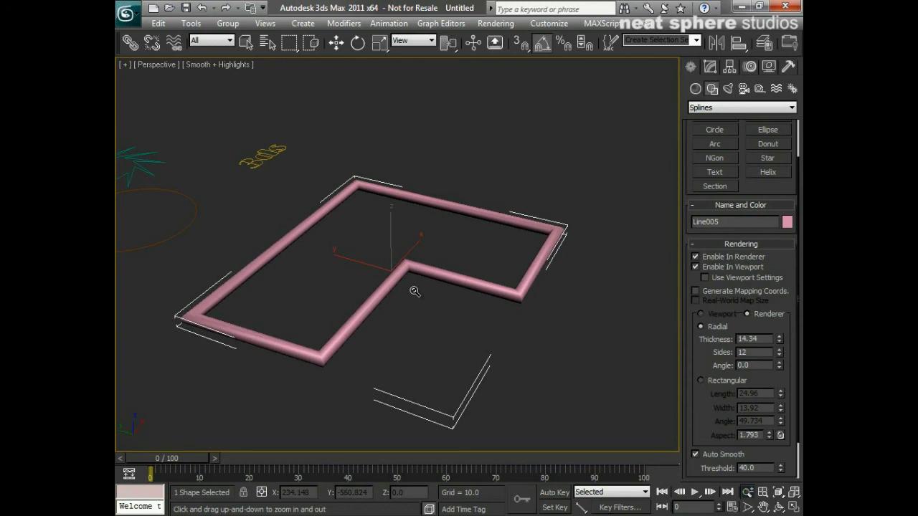
{"action": "left_click_drag", "start_coordinate": [459, 242], "coordinate": [433, 332]}
{"action": "middle_click_drag", "start_coordinate": [462, 345], "coordinate": [370, 390], "text": "alt"}
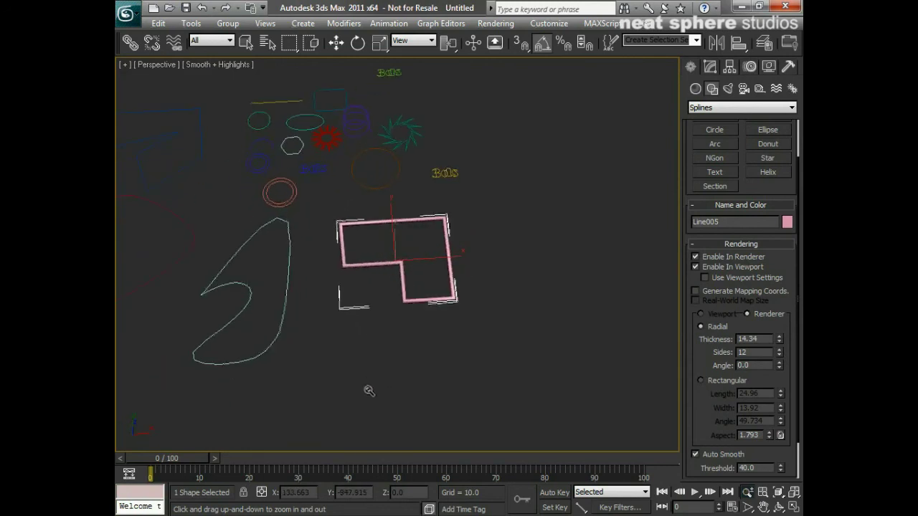
{"action": "middle_click_drag", "start_coordinate": [325, 305], "coordinate": [410, 353]}
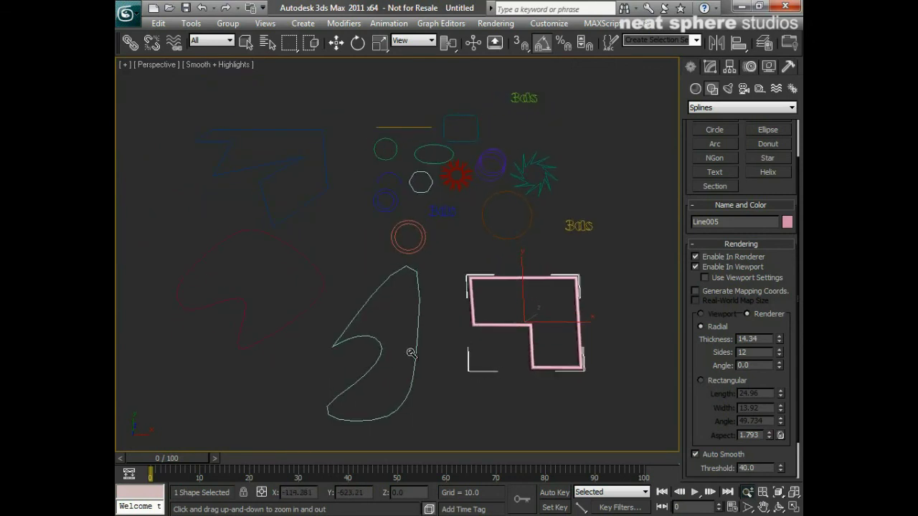
{"action": "right_click", "coordinate": [447, 294]}
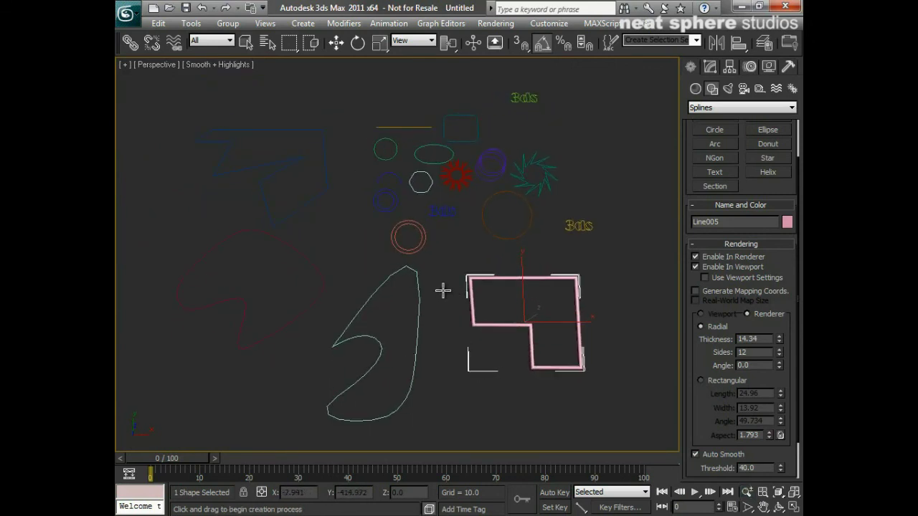